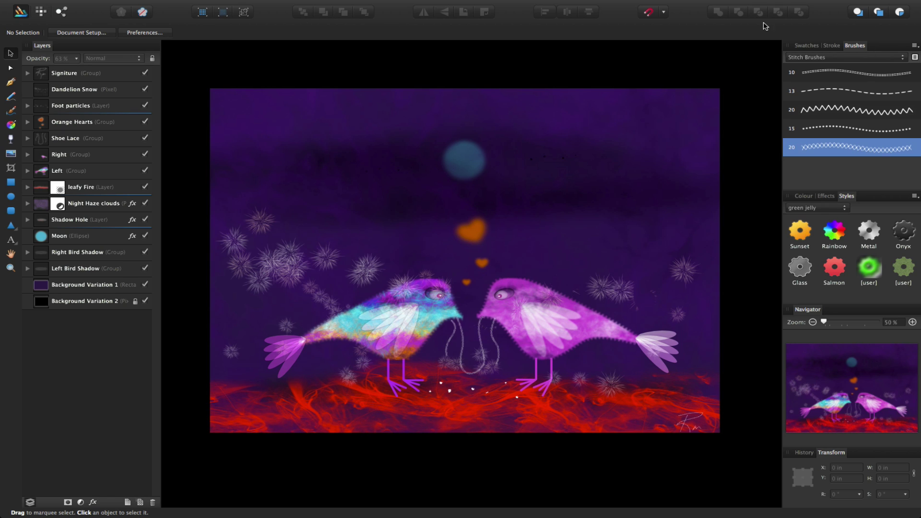
Exit full screen and select the Signiture, Dandelion Snow and Foot particles layers in turn
{"action": "mouse_move", "coordinate": [45, 46]}
{"action": "left_mouse_down"}
{"action": "mouse_move", "coordinate": [525, 106]}
{"action": "mouse_move", "coordinate": [816, 89]}
{"action": "mouse_move", "coordinate": [835, 76]}
{"action": "mouse_move", "coordinate": [602, 53]}
{"action": "mouse_move", "coordinate": [2, 100]}
{"action": "mouse_move", "coordinate": [29, 59]}
{"action": "mouse_move", "coordinate": [58, 49]}
{"action": "mouse_move", "coordinate": [39, 58]}
{"action": "left_mouse_up"}
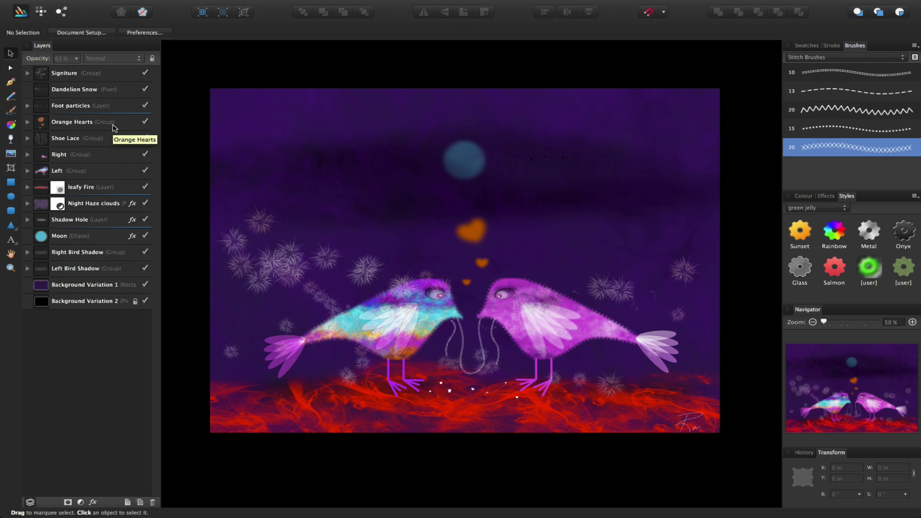
{"action": "key", "text": "ctrl+super+f"}
{"action": "left_click", "coordinate": [57, 75]}
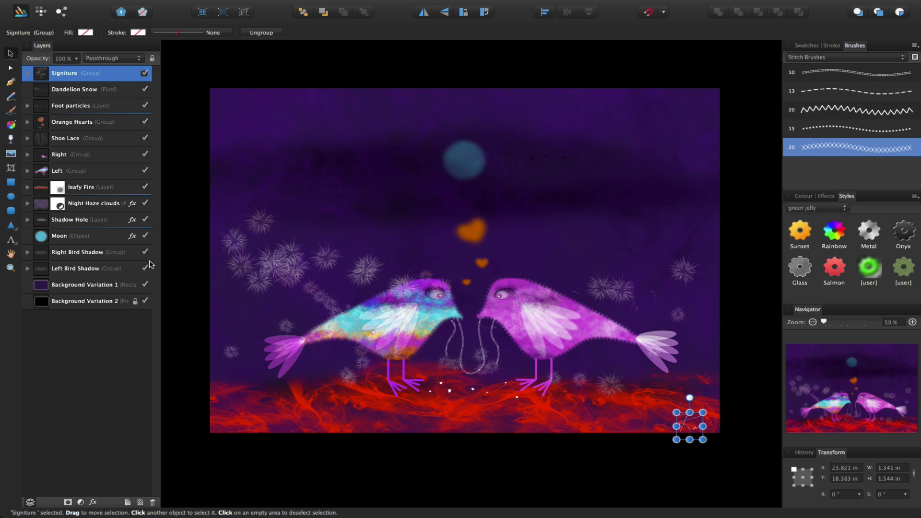
{"action": "left_click", "coordinate": [56, 92]}
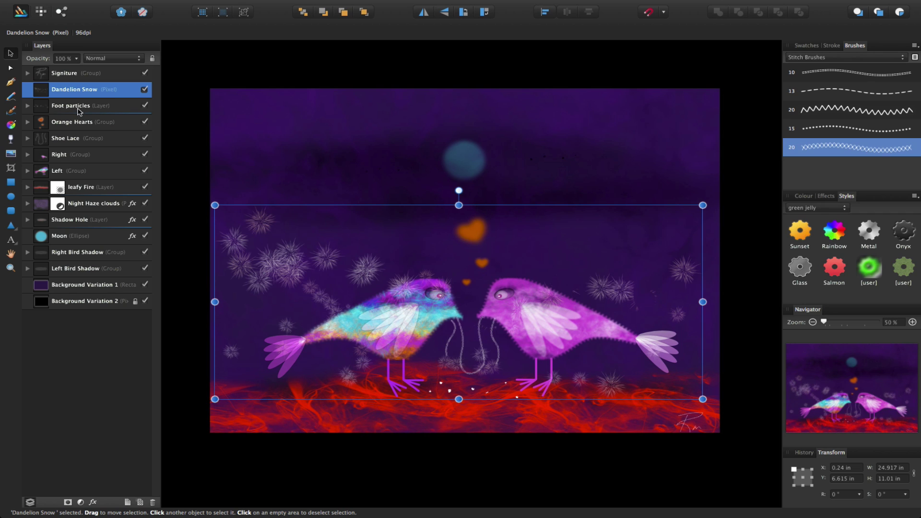
{"action": "double_click", "coordinate": [59, 98]}
{"action": "left_click", "coordinate": [43, 96]}
{"action": "left_click", "coordinate": [71, 106]}
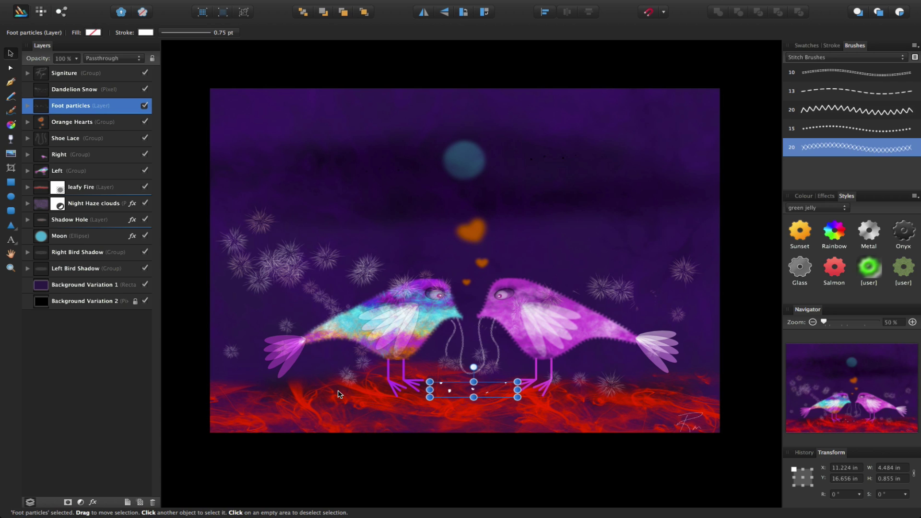
Select the Orange Hearts group and briefly view the triangle tool's preset shapes list
{"action": "left_click", "coordinate": [42, 124]}
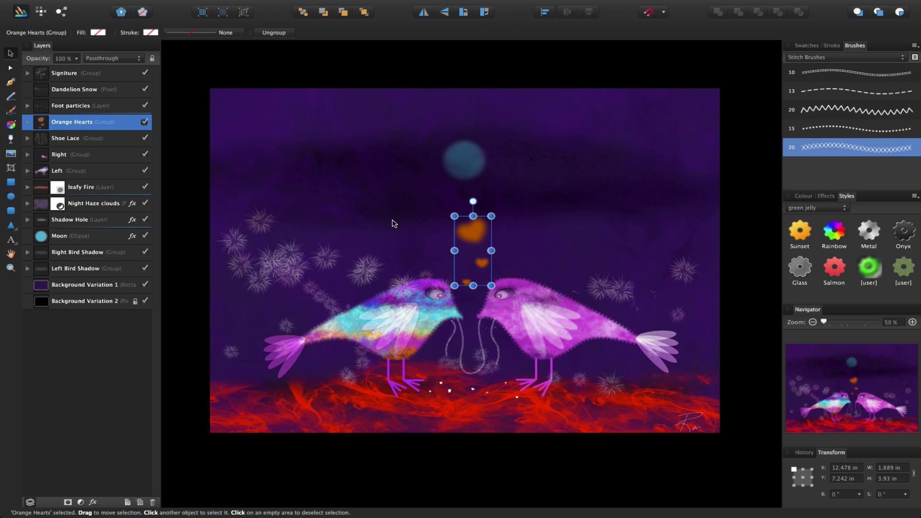
{"action": "left_click", "coordinate": [11, 225]}
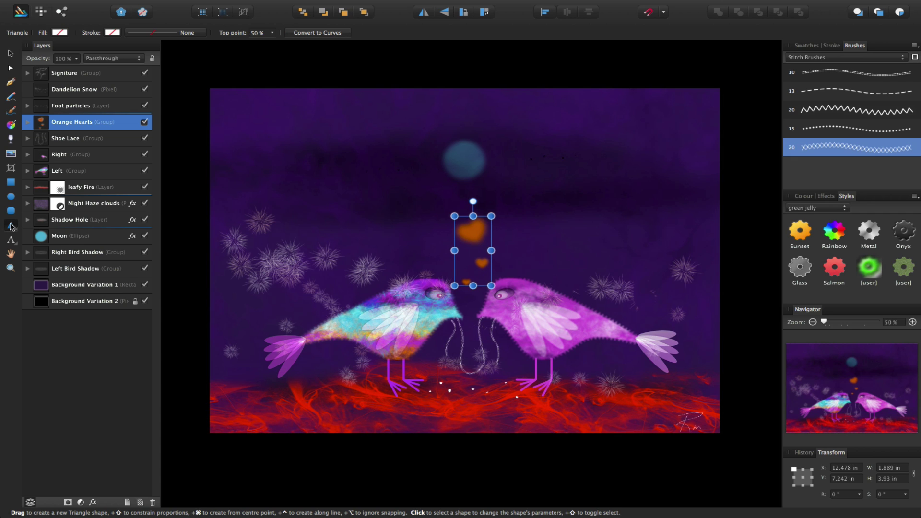
{"action": "left_click", "coordinate": [12, 226]}
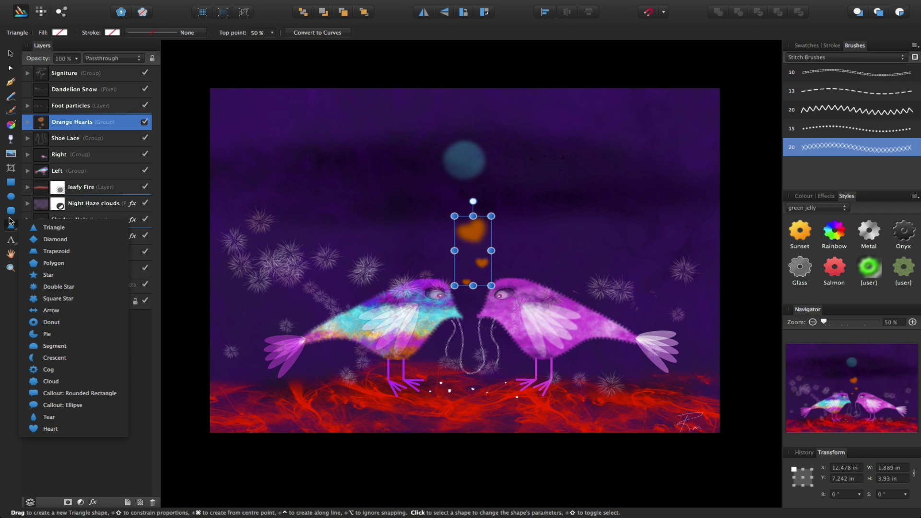
{"action": "left_click", "coordinate": [9, 228]}
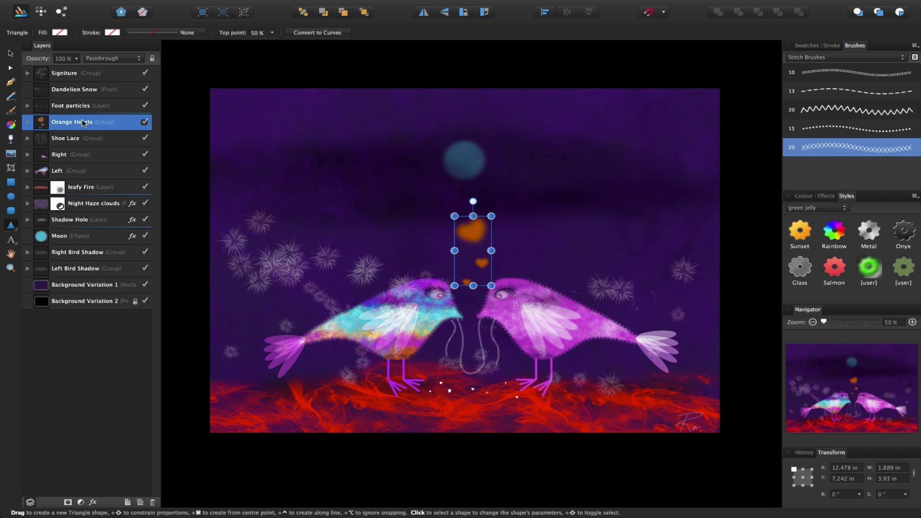
Expand Orange Hearts and drag the Top Heart's Gaussian Blur radius to 0
{"action": "left_click", "coordinate": [28, 122]}
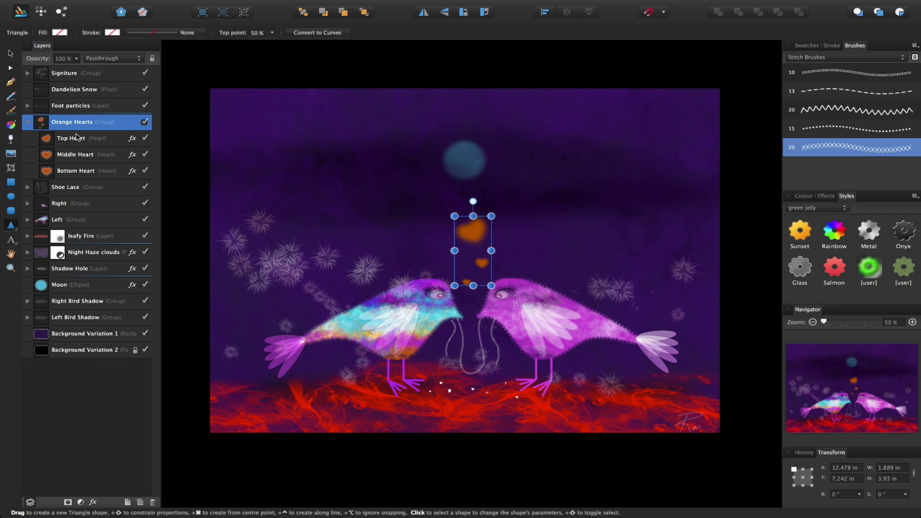
{"action": "double_click", "coordinate": [131, 138]}
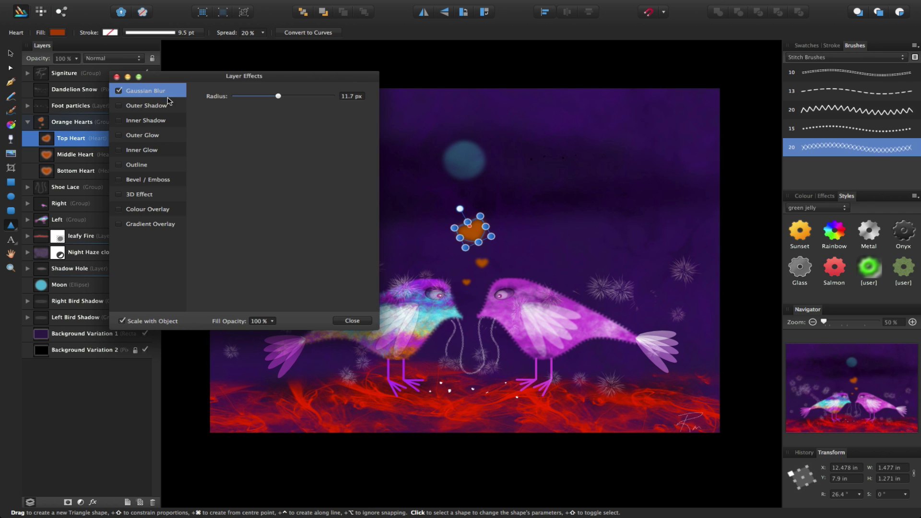
{"action": "left_click_drag", "start_coordinate": [279, 97], "coordinate": [212, 99]}
{"action": "left_click", "coordinate": [352, 321]}
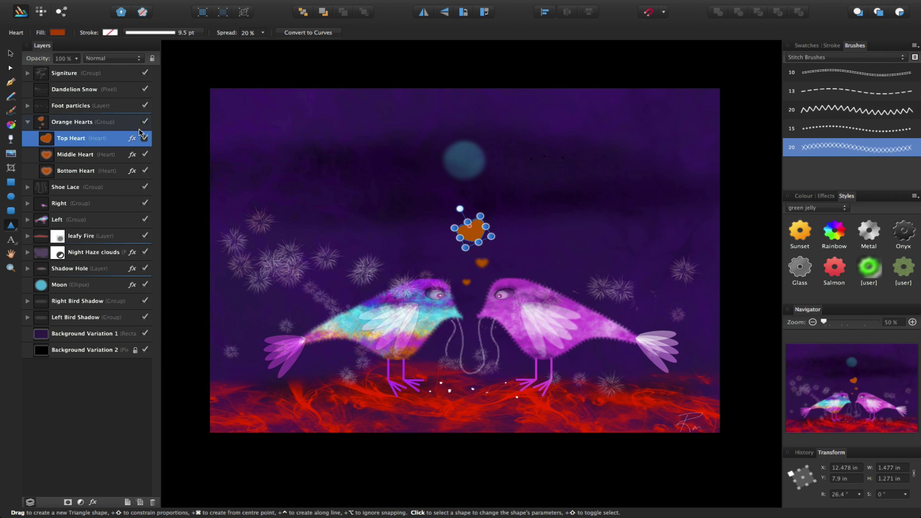
Undo back to the Top Heart's soft blur, then reselect the Orange Hearts group
{"action": "key", "text": "v"}
{"action": "left_click", "coordinate": [293, 161]}
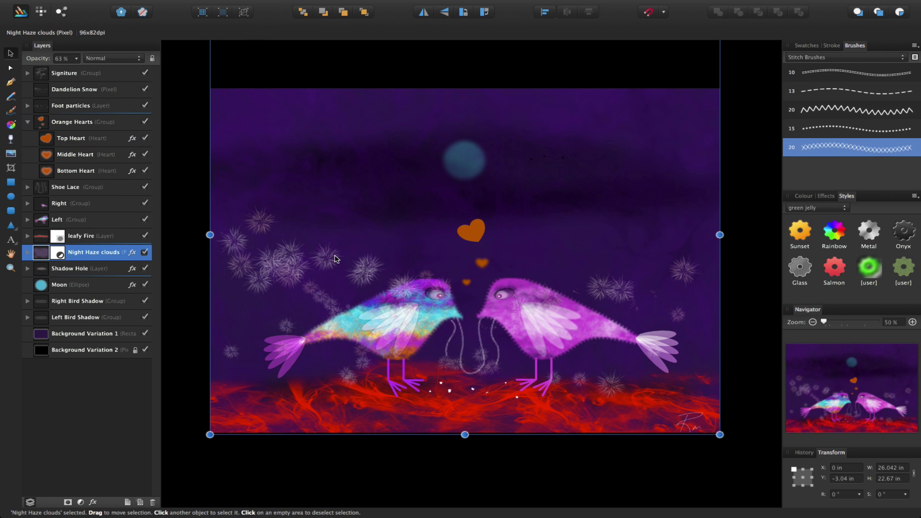
{"action": "left_click", "coordinate": [478, 237]}
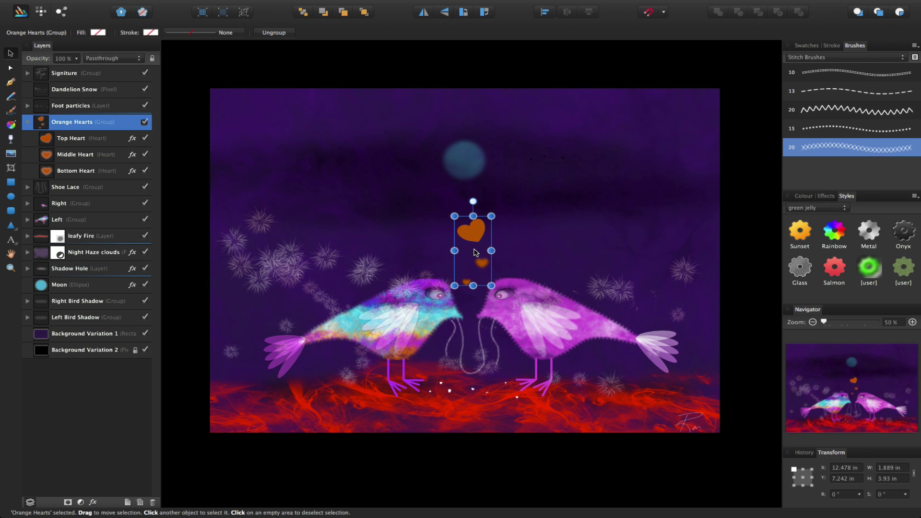
{"action": "left_click", "coordinate": [407, 217]}
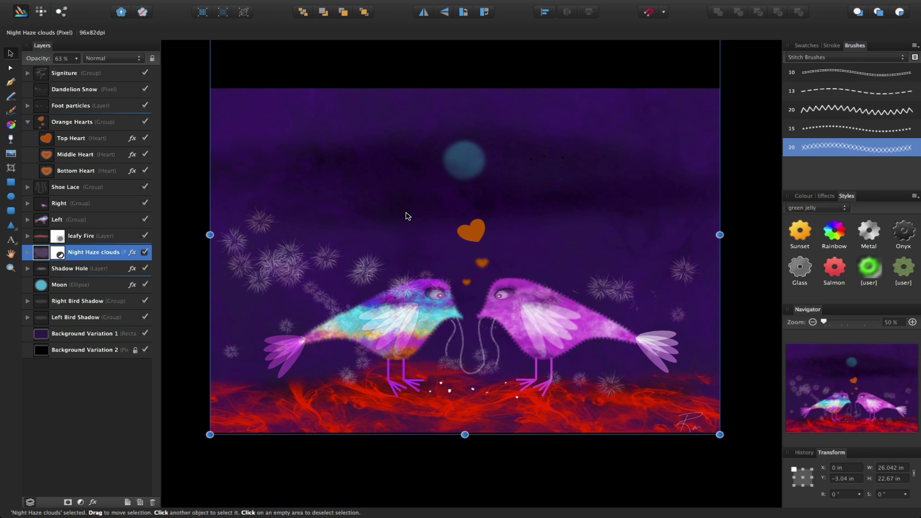
{"action": "key", "text": "ctrl+z"}
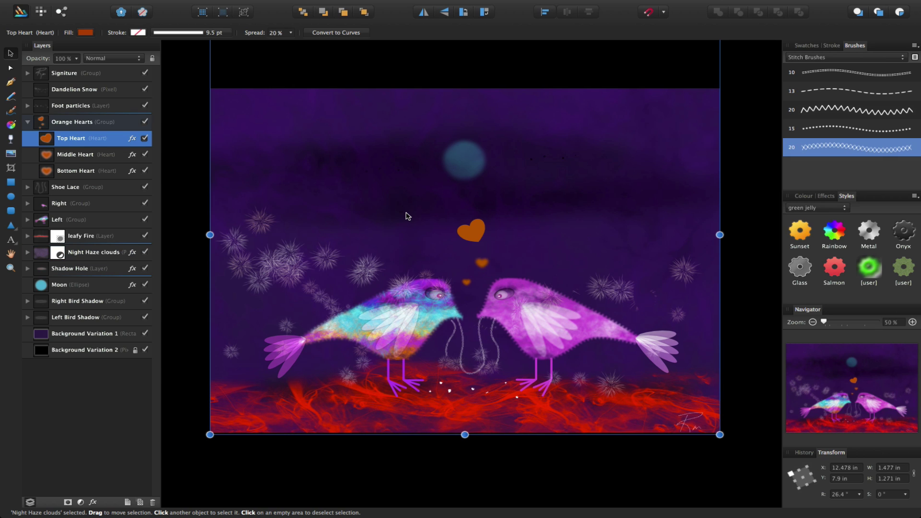
{"action": "left_click", "coordinate": [403, 192]}
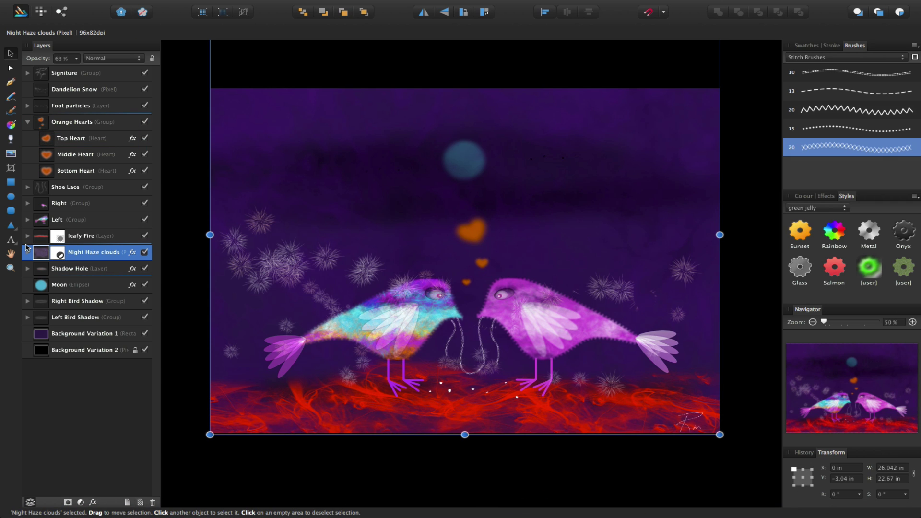
{"action": "left_click", "coordinate": [30, 129]}
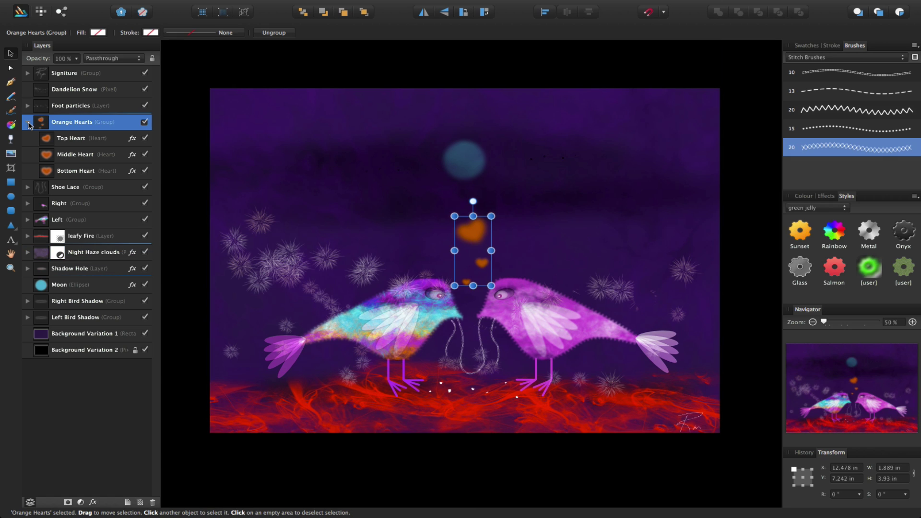
{"action": "key", "text": "ctrl+alt+0"}
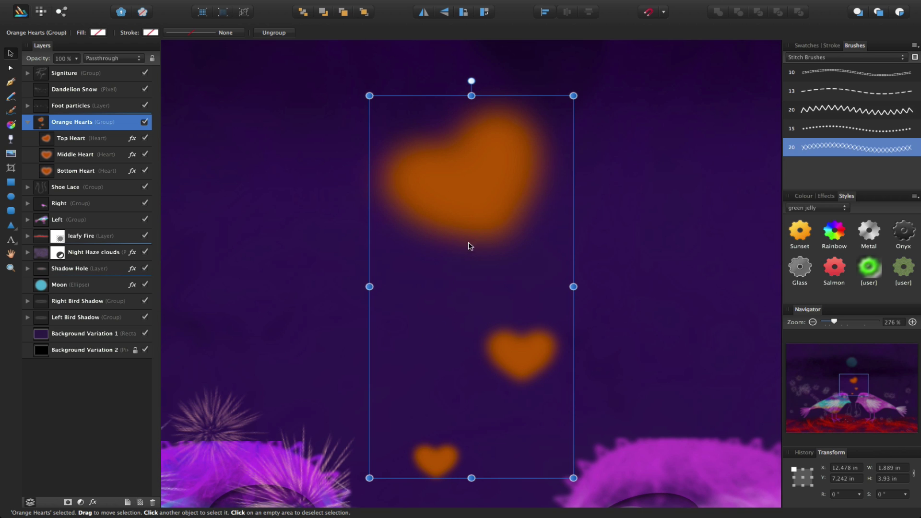
{"action": "left_click", "coordinate": [329, 230]}
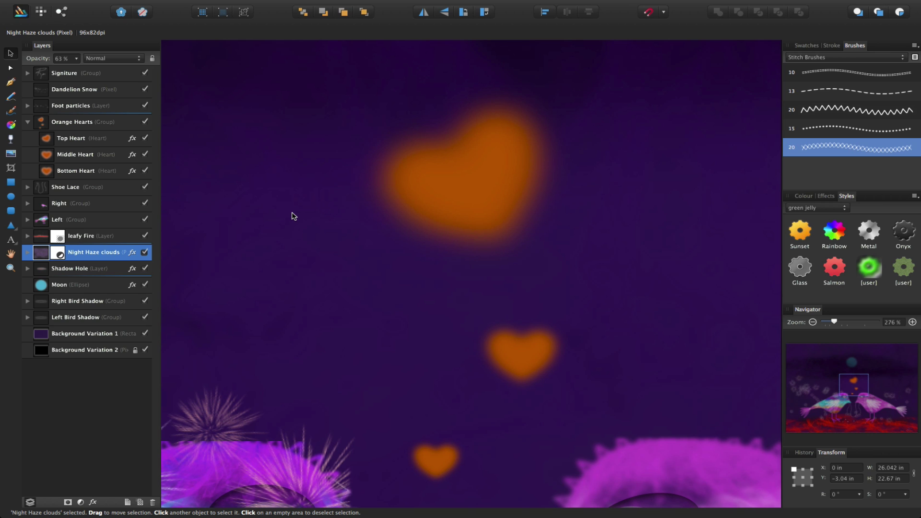
{"action": "key", "text": "ctrl+0"}
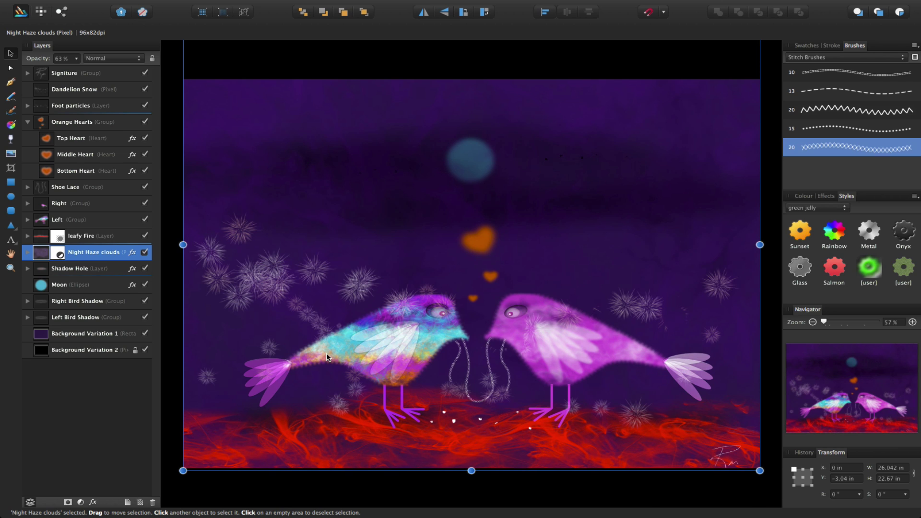
Collapse Orange Hearts, expand Shoe Lace, and zoom in on its first curve
{"action": "left_click", "coordinate": [28, 122]}
{"action": "left_click", "coordinate": [27, 138]}
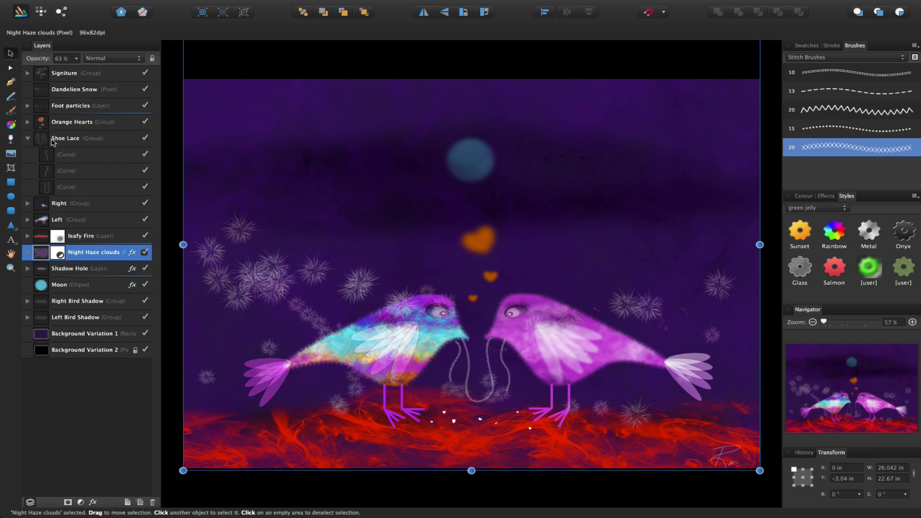
{"action": "left_click", "coordinate": [52, 140]}
{"action": "left_click", "coordinate": [50, 160]}
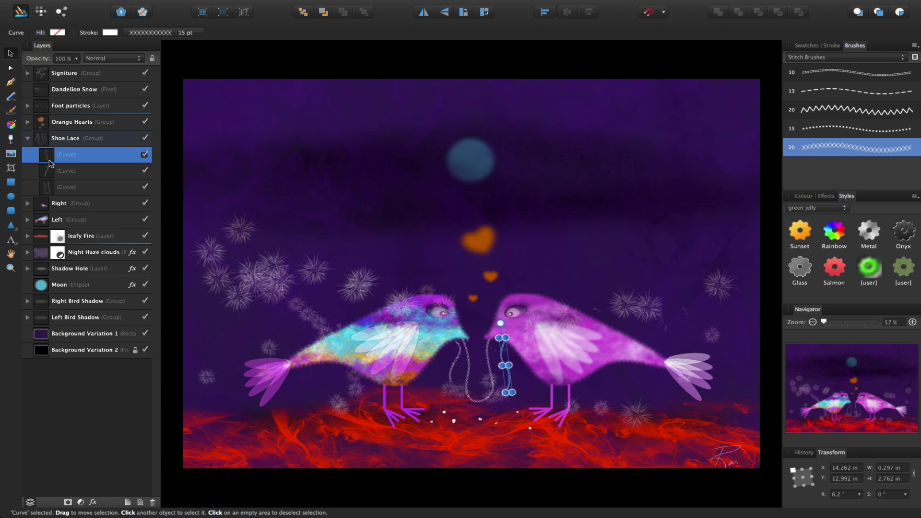
{"action": "key", "text": "ctrl+alt+0"}
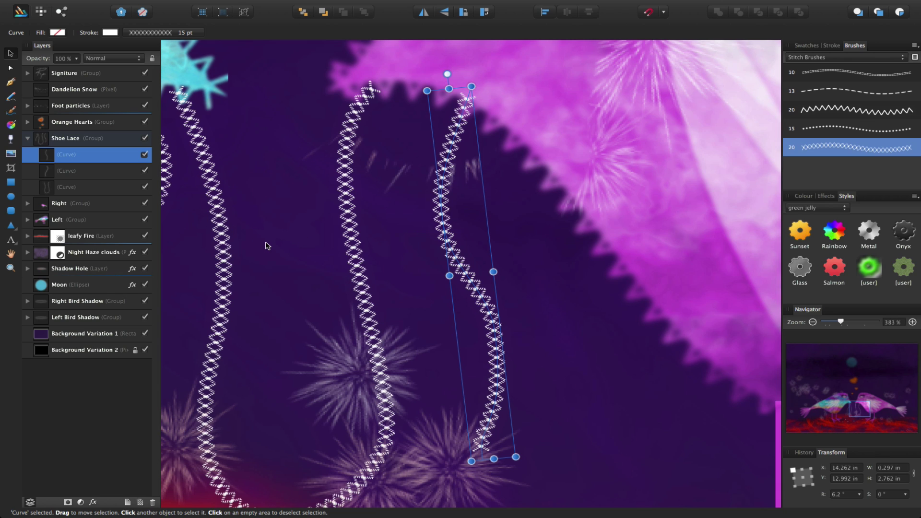
Zoom back out, select the second and third shoelace curves, and collapse Shoe Lace
{"action": "key", "text": "ctrl+minus"}
{"action": "key", "text": "ctrl+minus"}
{"action": "key", "text": "ctrl+minus"}
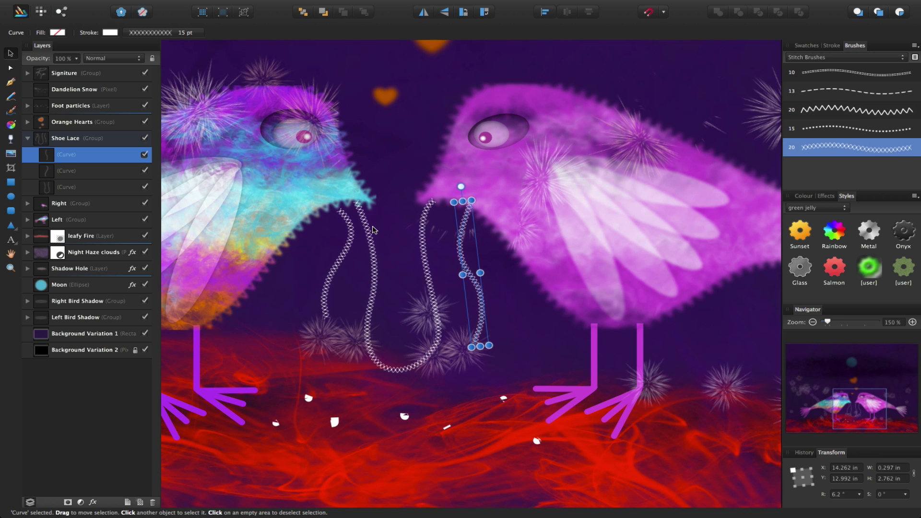
{"action": "key", "text": "ctrl+minus"}
{"action": "key", "text": "ctrl+minus"}
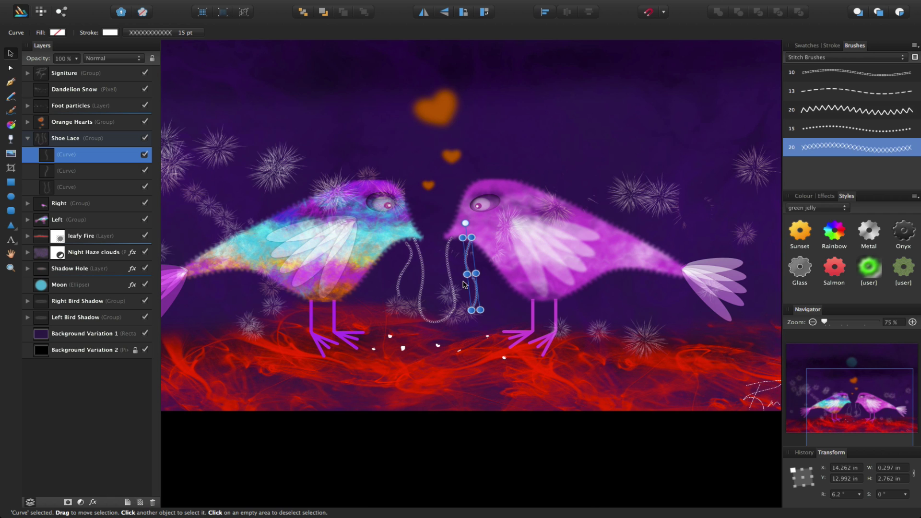
{"action": "scroll", "coordinate": [430, 306], "scroll_direction": "left", "scroll_amount": 2}
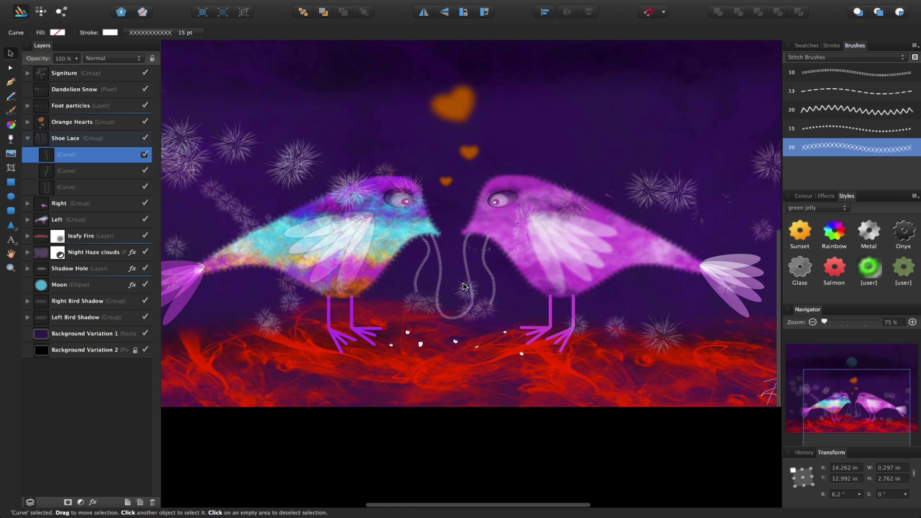
{"action": "left_click", "coordinate": [47, 173]}
{"action": "left_click", "coordinate": [46, 187]}
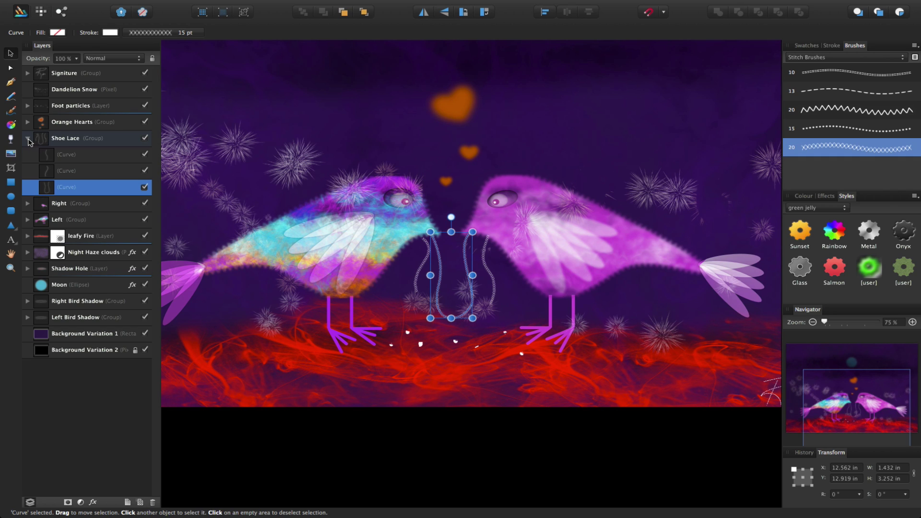
{"action": "left_click", "coordinate": [28, 139]}
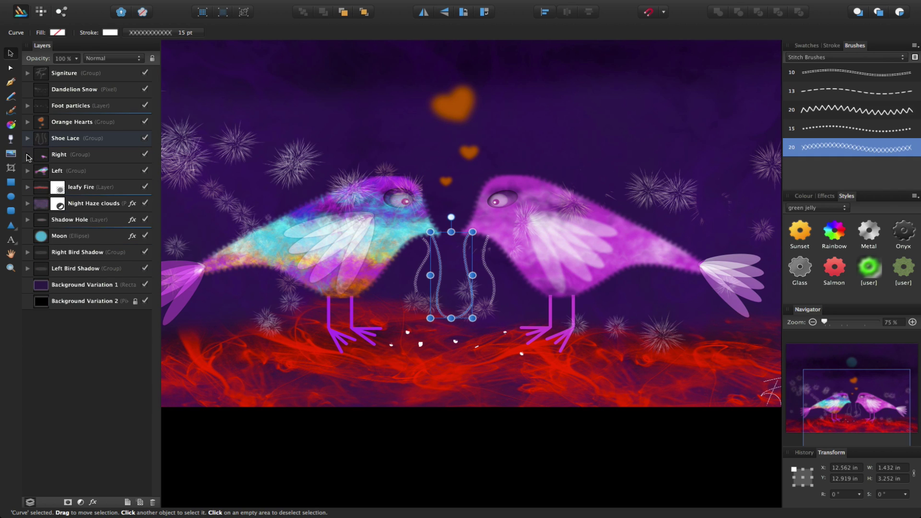
Select the Left bird group, zoom to it, and expand its layers
{"action": "left_click", "coordinate": [28, 154]}
{"action": "left_click", "coordinate": [27, 154]}
{"action": "left_click", "coordinate": [37, 172]}
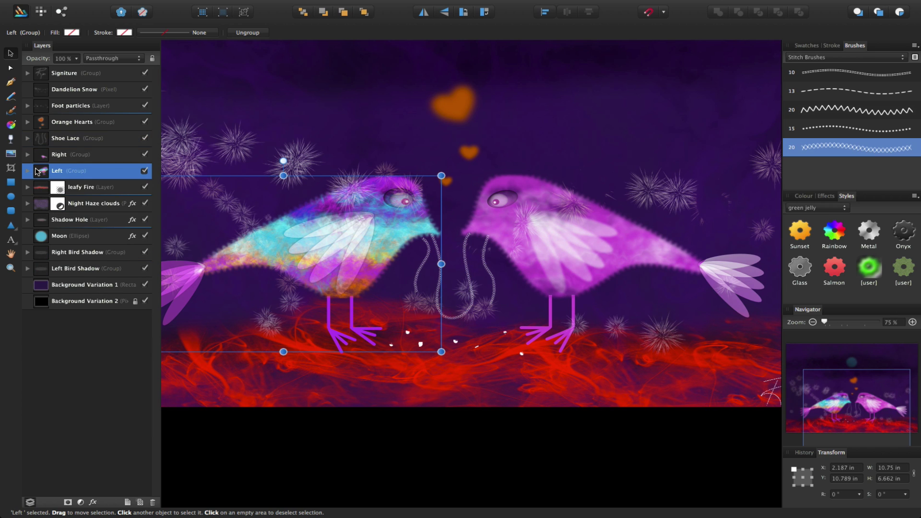
{"action": "key", "text": "super+alt+0"}
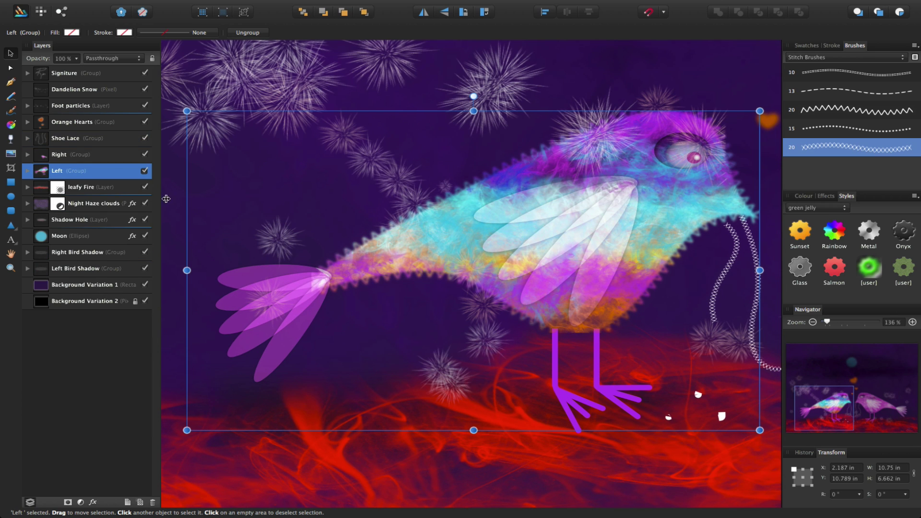
{"action": "left_click", "coordinate": [28, 171]}
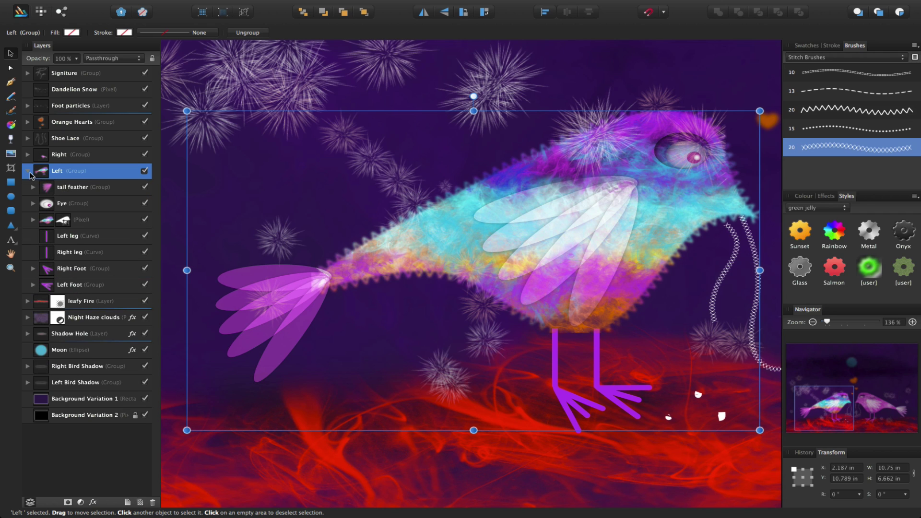
Expand tail feather to inspect its first ellipse, then collapse it and select Eye
{"action": "left_click", "coordinate": [47, 190]}
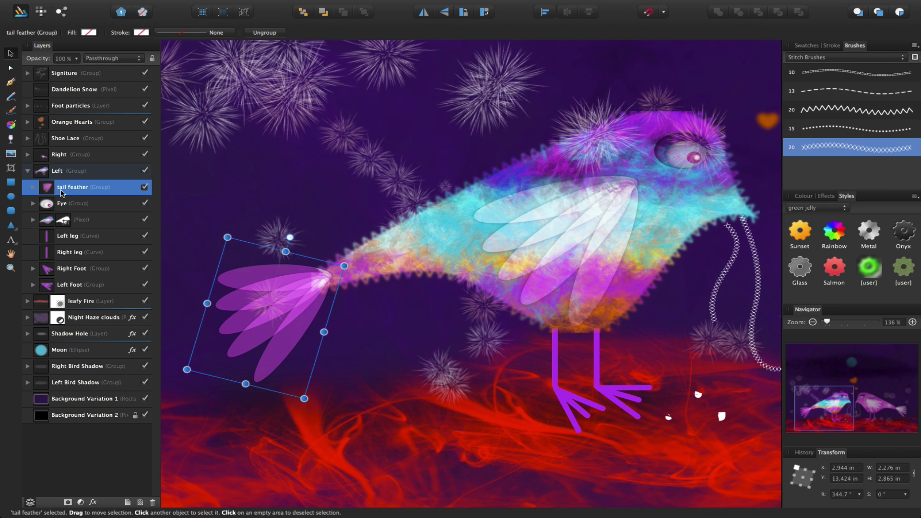
{"action": "left_click", "coordinate": [33, 188]}
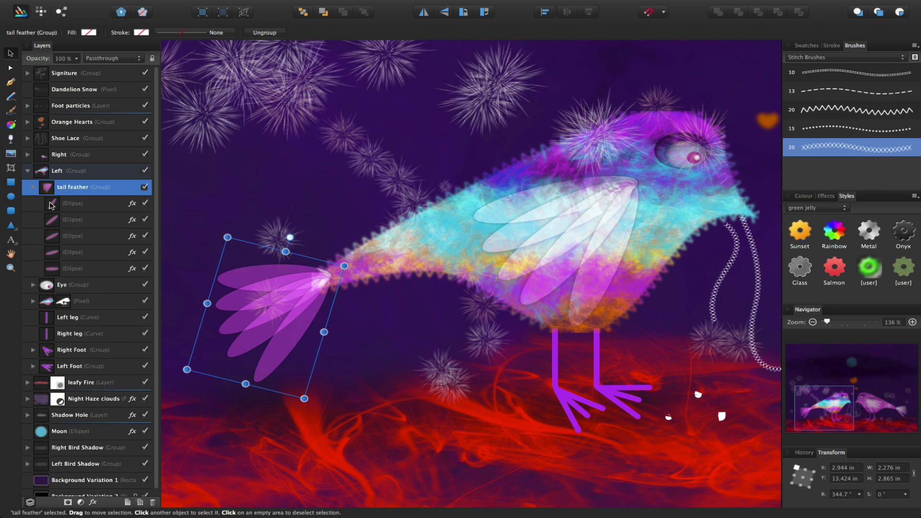
{"action": "left_click", "coordinate": [54, 205]}
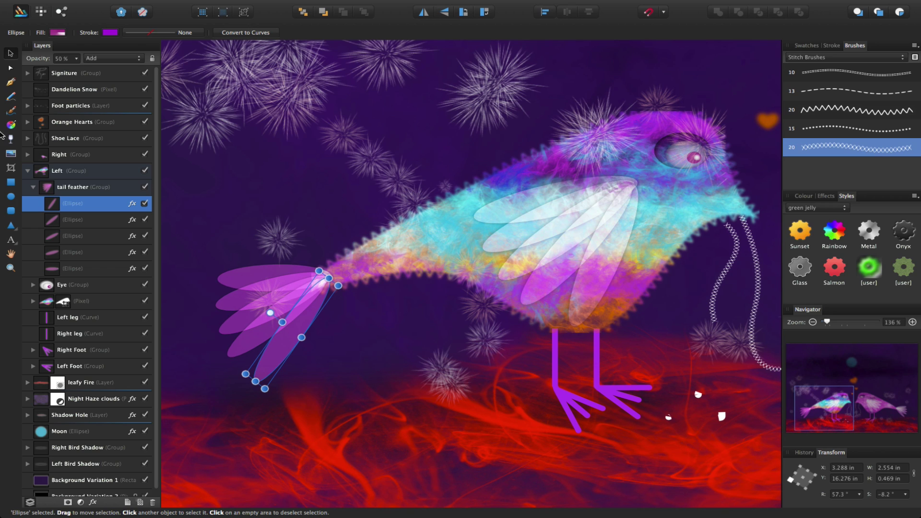
{"action": "left_click", "coordinate": [33, 190]}
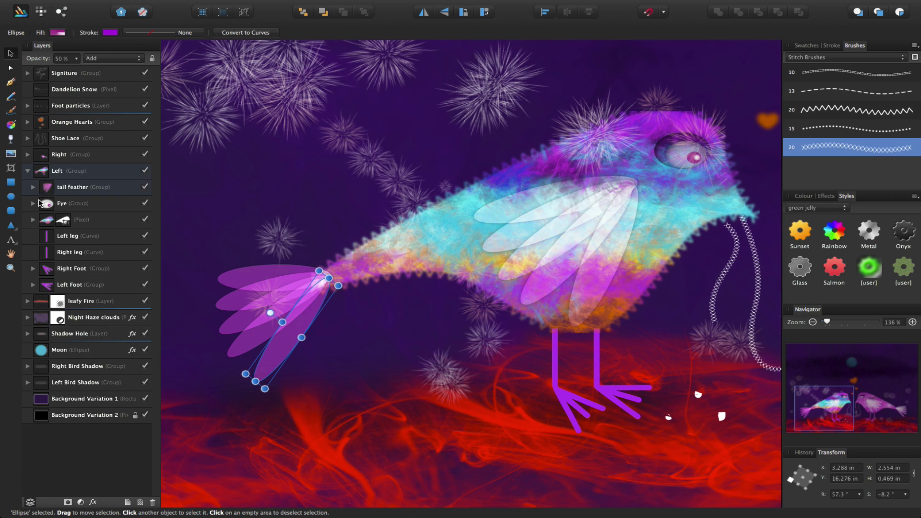
{"action": "left_click", "coordinate": [44, 205]}
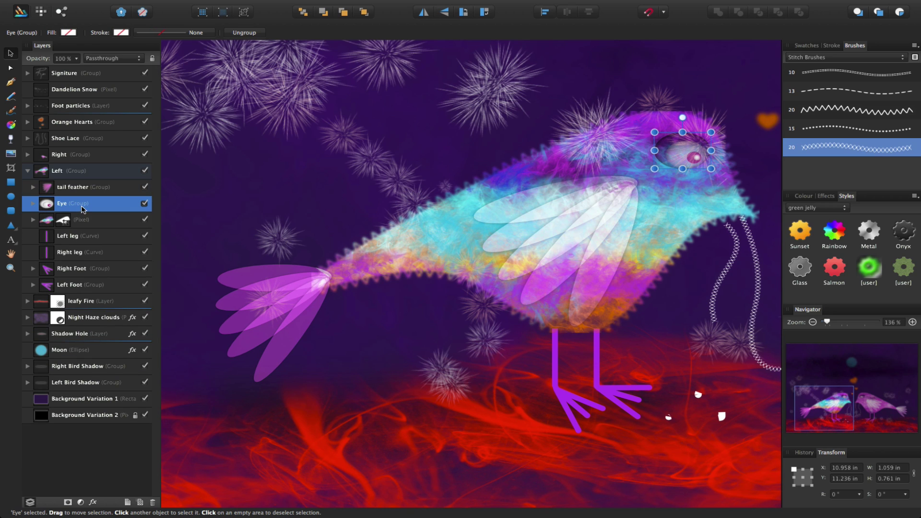
{"action": "left_click", "coordinate": [33, 203]}
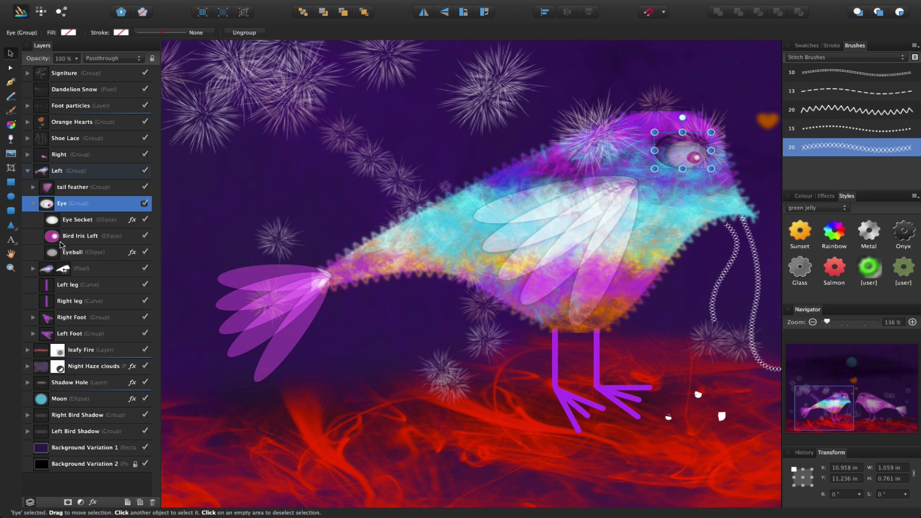
{"action": "left_click", "coordinate": [132, 221]}
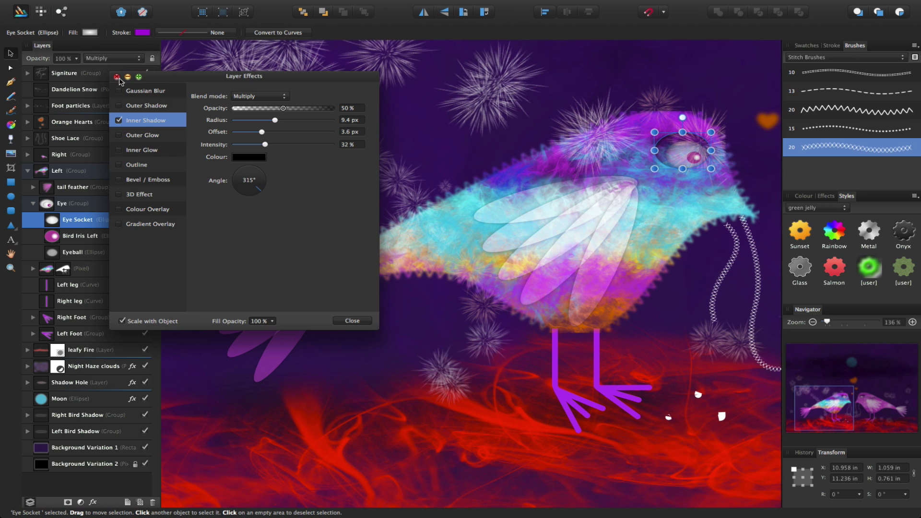
{"action": "left_click", "coordinate": [117, 77]}
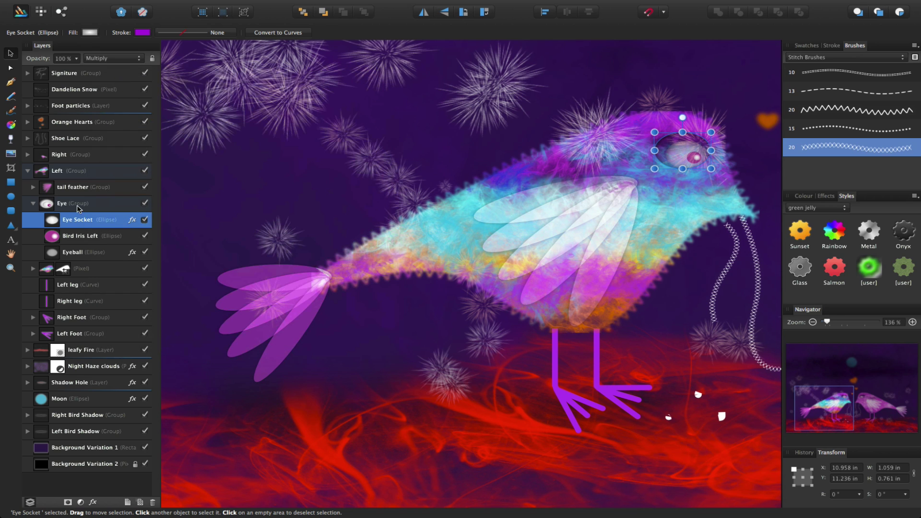
{"action": "left_click", "coordinate": [33, 204]}
Expand the left bird's (Pixel) layer and select the bird-shaped (Curve) inside it
{"action": "left_click", "coordinate": [33, 219]}
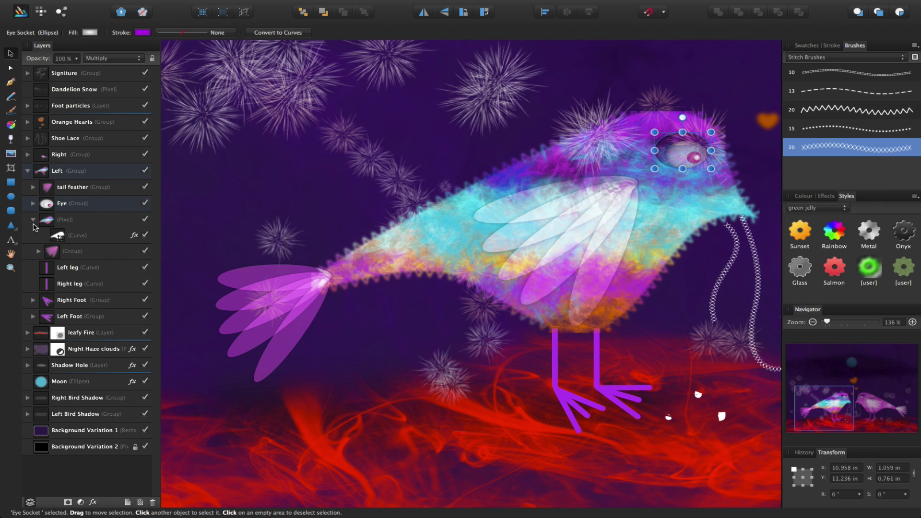
{"action": "left_click", "coordinate": [33, 220]}
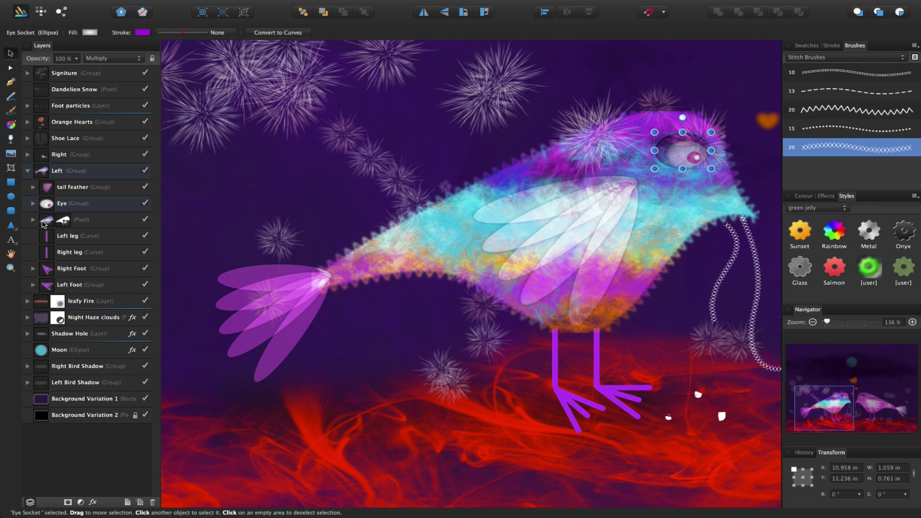
{"action": "left_click", "coordinate": [33, 220]}
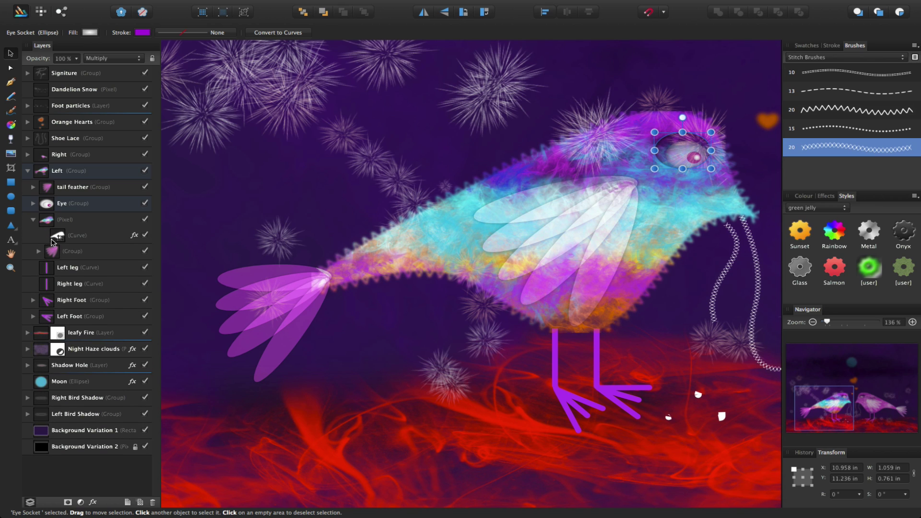
{"action": "left_click", "coordinate": [54, 237]}
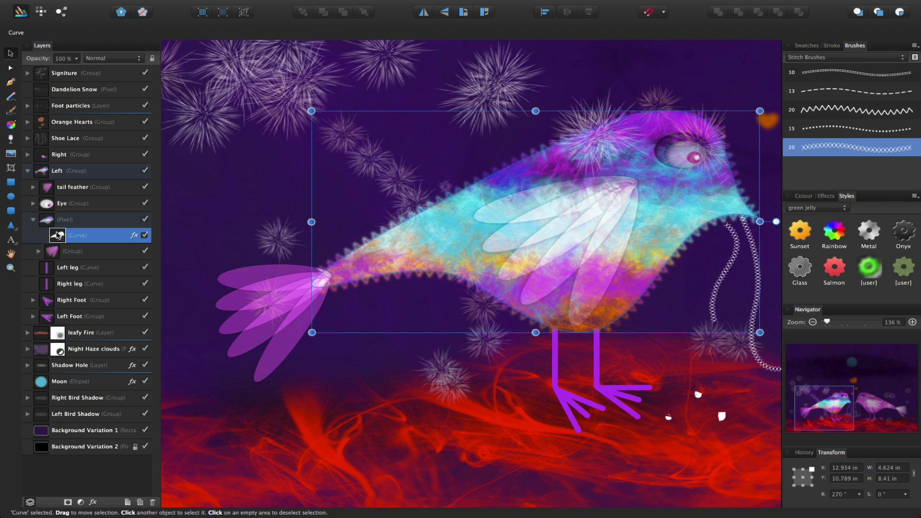
Drag the Curve out above the Pixel layer and zoom to fit the whole artwork
{"action": "left_click_drag", "start_coordinate": [59, 235], "coordinate": [37, 217]}
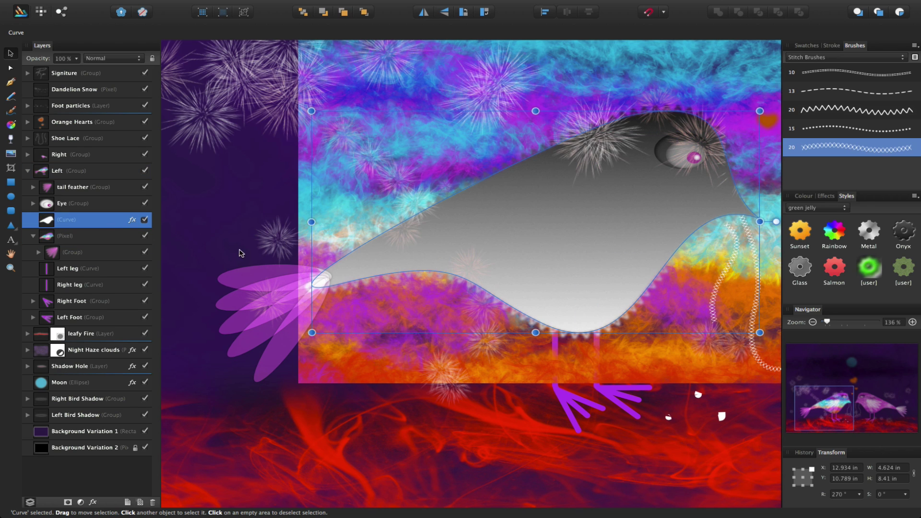
{"action": "scroll", "coordinate": [362, 210], "scroll_direction": "right", "scroll_amount": 5}
{"action": "scroll", "coordinate": [362, 210], "scroll_direction": "up", "scroll_amount": 2}
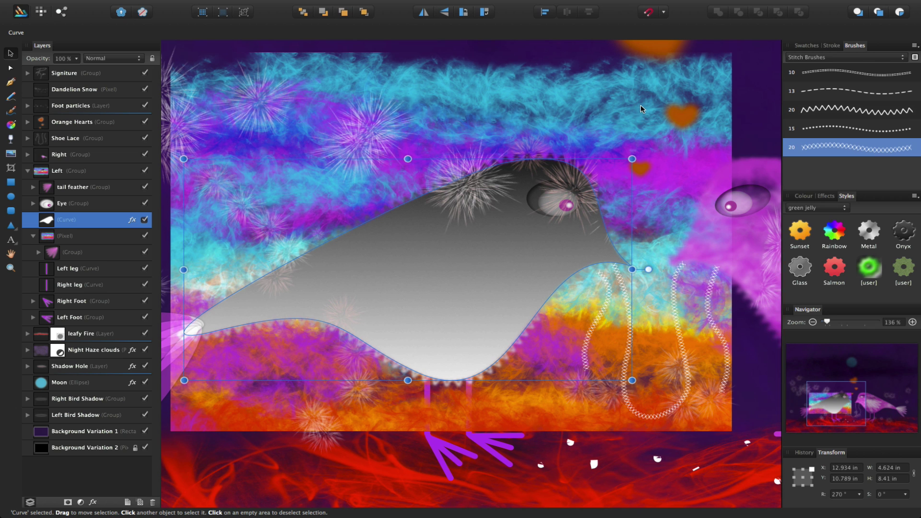
{"action": "key", "text": "super+1"}
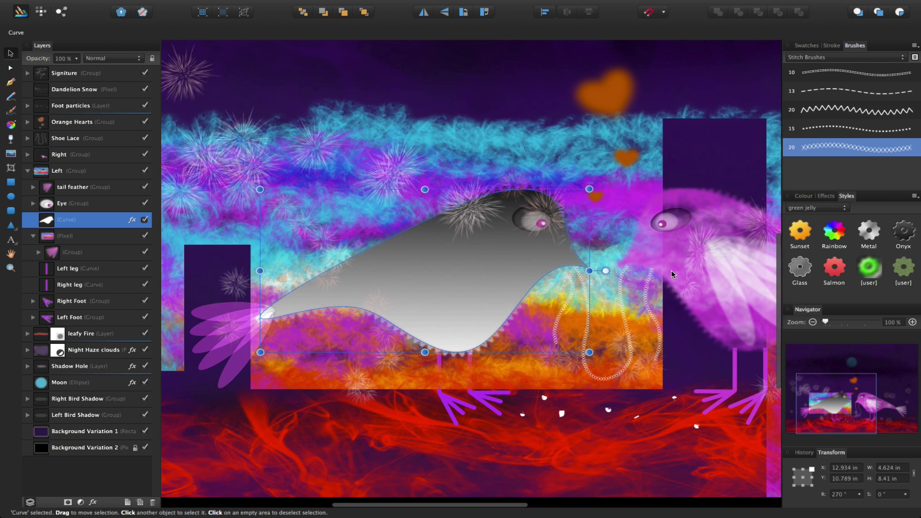
{"action": "key", "text": "super+0"}
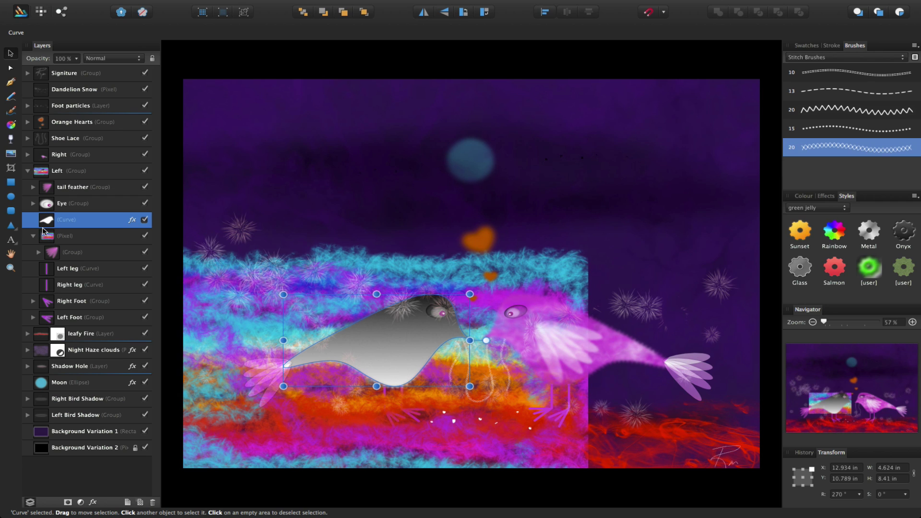
Drag the Curve back into the Pixel layer so it clips the left bird's texture
{"action": "left_click_drag", "start_coordinate": [46, 220], "coordinate": [54, 237]}
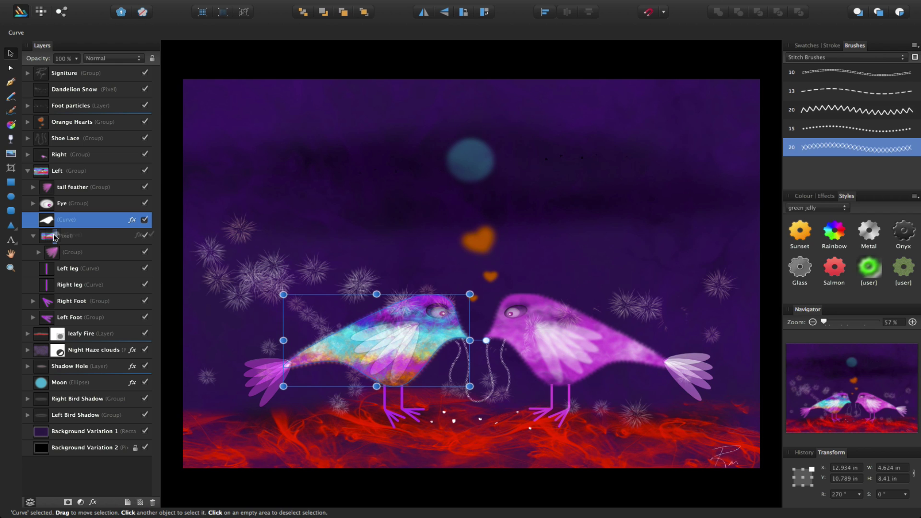
{"action": "left_click_drag", "start_coordinate": [54, 236], "coordinate": [50, 242]}
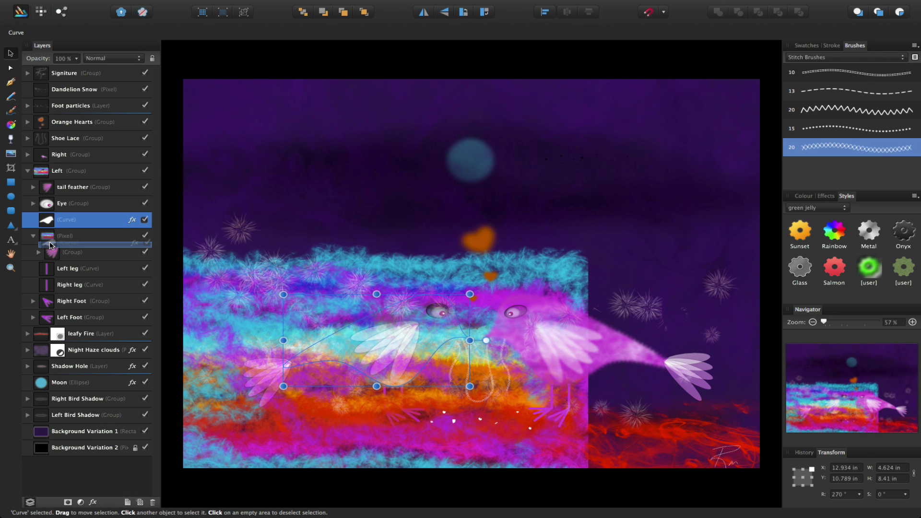
{"action": "mouse_move", "coordinate": [50, 243]}
{"action": "left_mouse_down"}
{"action": "mouse_move", "coordinate": [42, 244]}
{"action": "mouse_move", "coordinate": [54, 237]}
{"action": "left_mouse_up"}
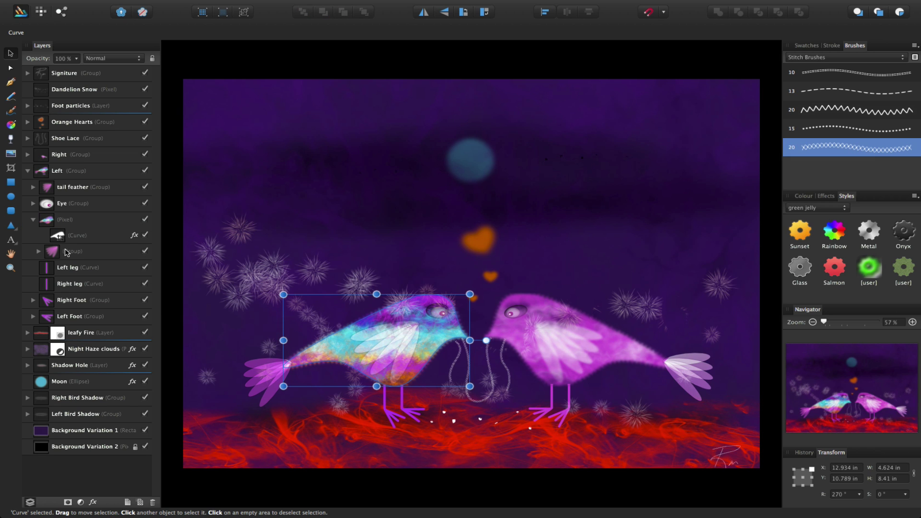
Zoom to 150% over the left bird, back out to 75%, then collapse the Left group
{"action": "key", "text": "super+minus"}
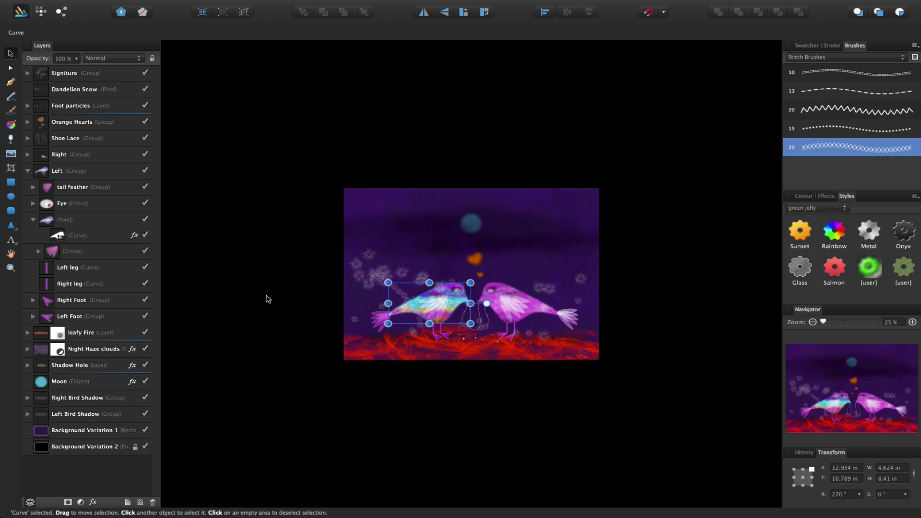
{"action": "key", "text": "super+equal"}
{"action": "key", "text": "super+equal"}
{"action": "key", "text": "super+equal"}
{"action": "key", "text": "super+equal"}
{"action": "key", "text": "super+equal"}
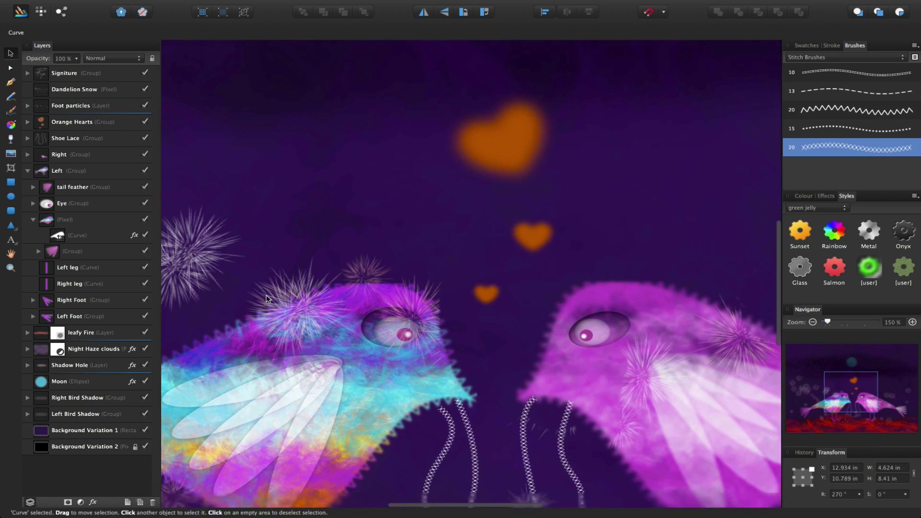
{"action": "scroll", "coordinate": [268, 299], "scroll_direction": "down", "scroll_amount": 5}
{"action": "scroll", "coordinate": [223, 214], "scroll_direction": "left", "scroll_amount": 3}
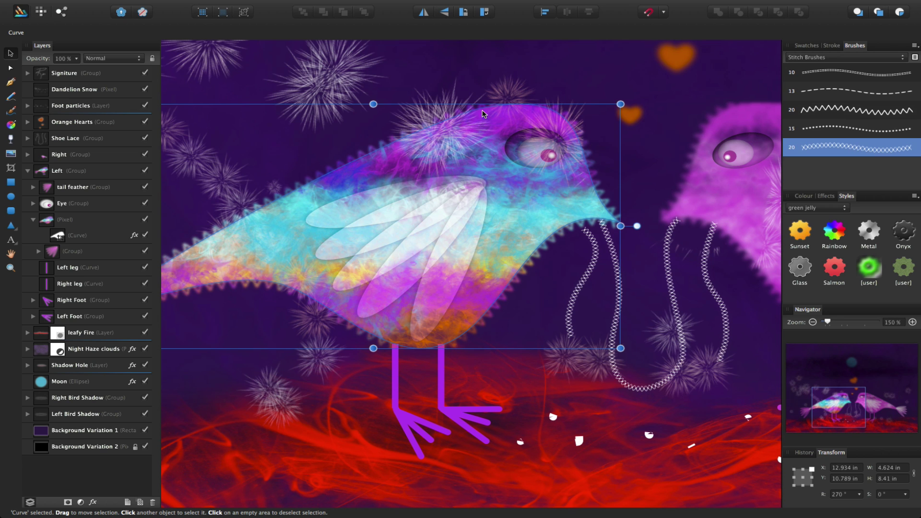
{"action": "key", "text": "super+1"}
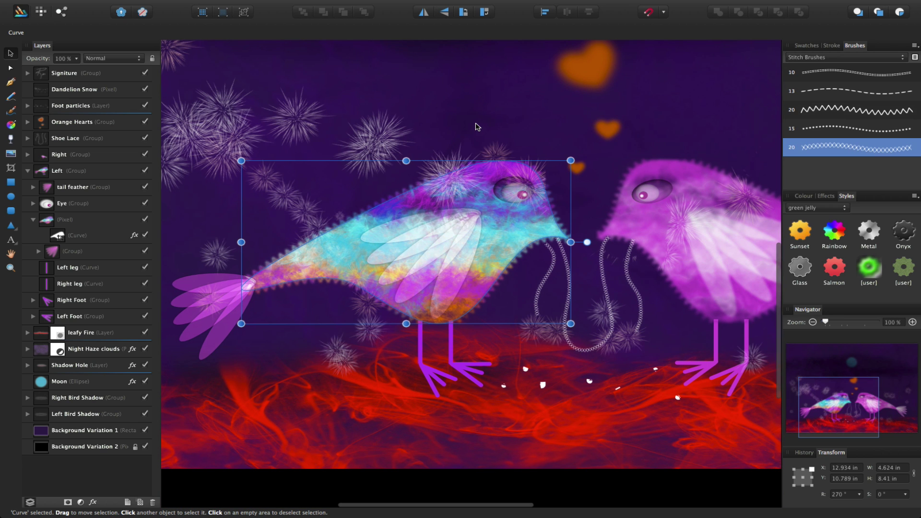
{"action": "scroll", "coordinate": [478, 127], "scroll_direction": "up", "scroll_amount": 2}
{"action": "scroll", "coordinate": [477, 127], "scroll_direction": "right", "scroll_amount": 2}
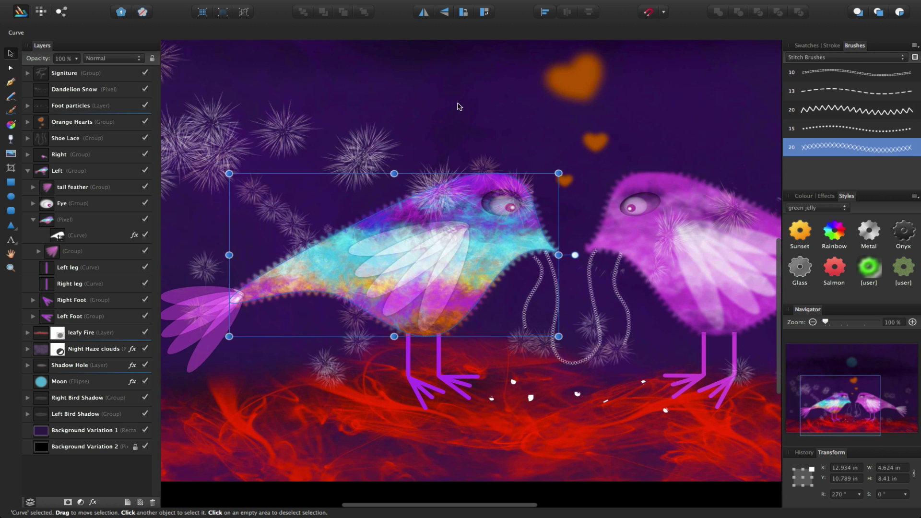
{"action": "key", "text": "super+minus"}
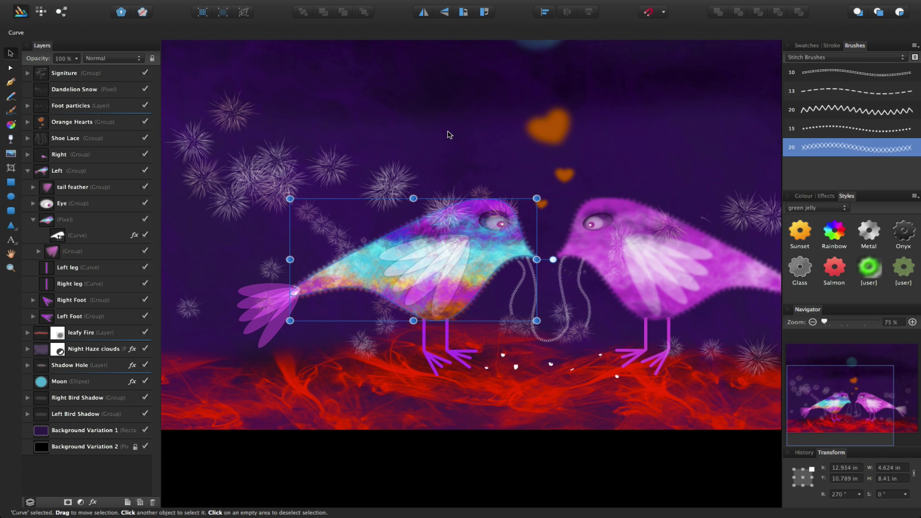
{"action": "scroll", "coordinate": [450, 135], "scroll_direction": "right", "scroll_amount": 5}
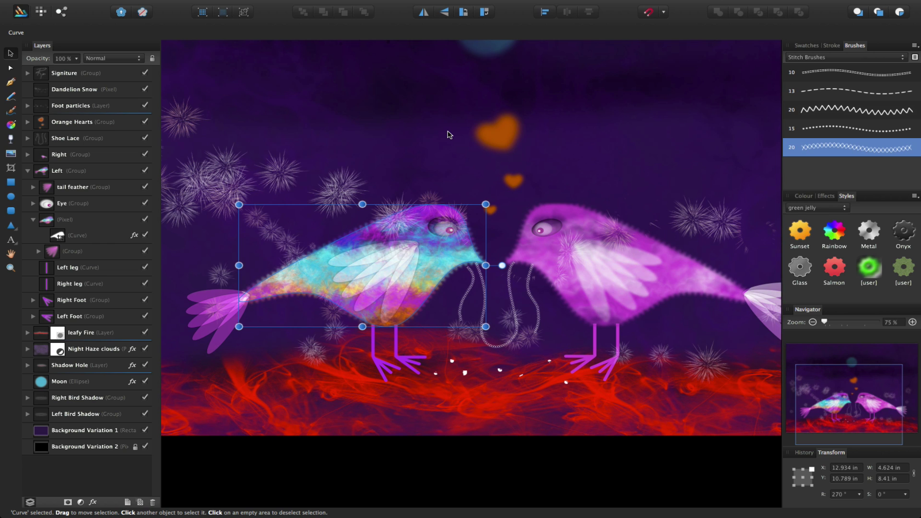
{"action": "scroll", "coordinate": [450, 135], "scroll_direction": "down", "scroll_amount": 3}
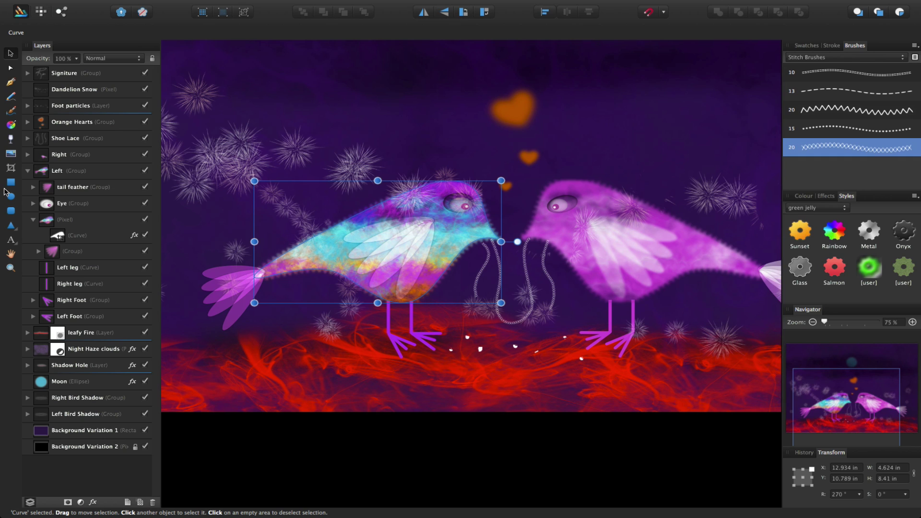
{"action": "left_click", "coordinate": [28, 172]}
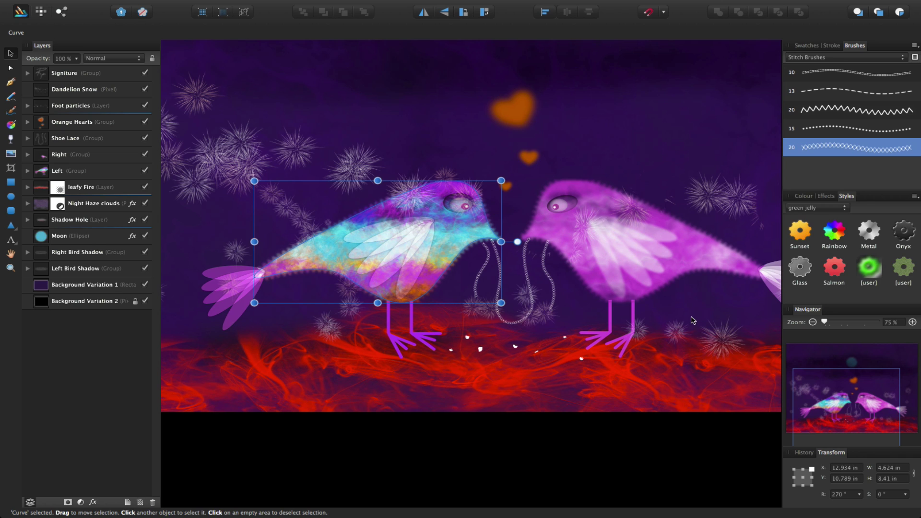
Expand the Right group, toggle its Recolour adjustment off and on, and open the Pixel layer's effects
{"action": "left_click", "coordinate": [59, 154]}
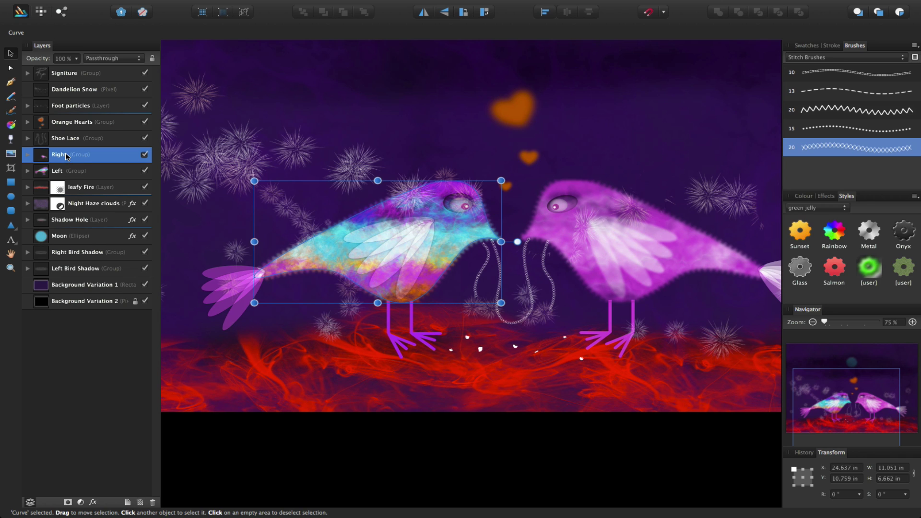
{"action": "left_click", "coordinate": [27, 154]}
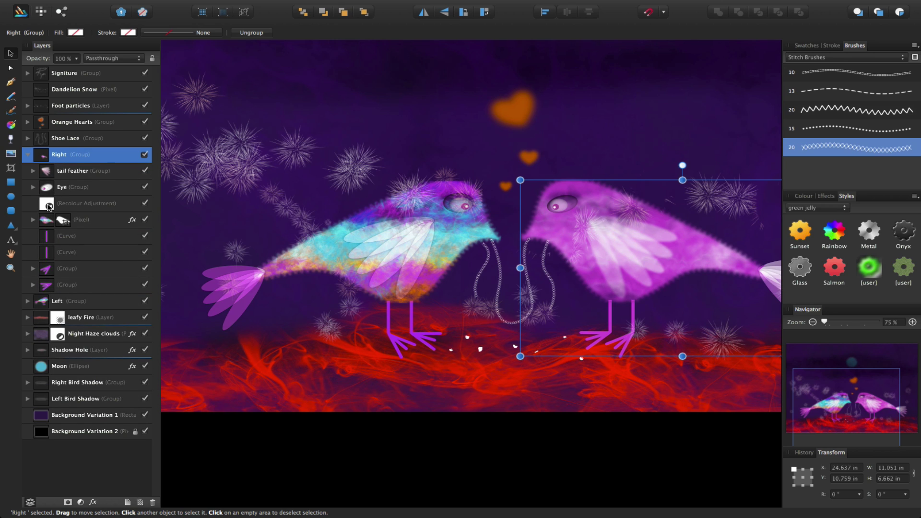
{"action": "left_click", "coordinate": [145, 204]}
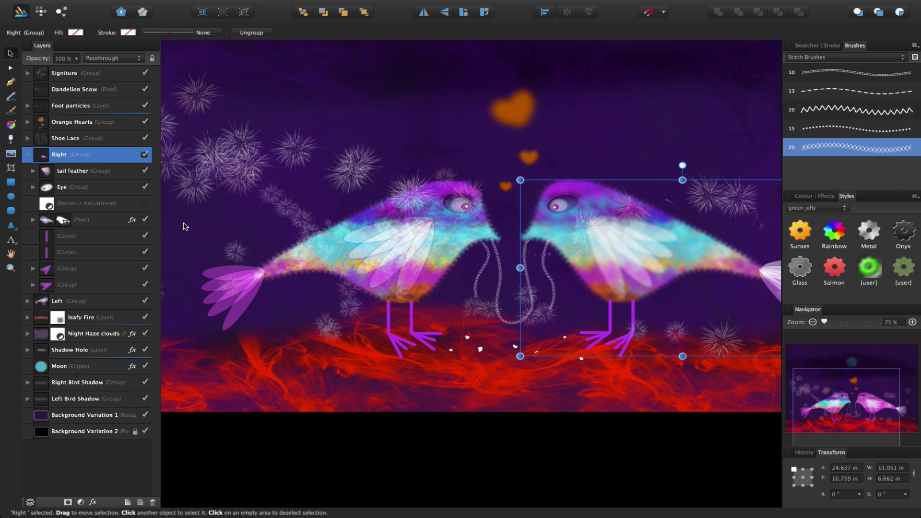
{"action": "left_click", "coordinate": [144, 204]}
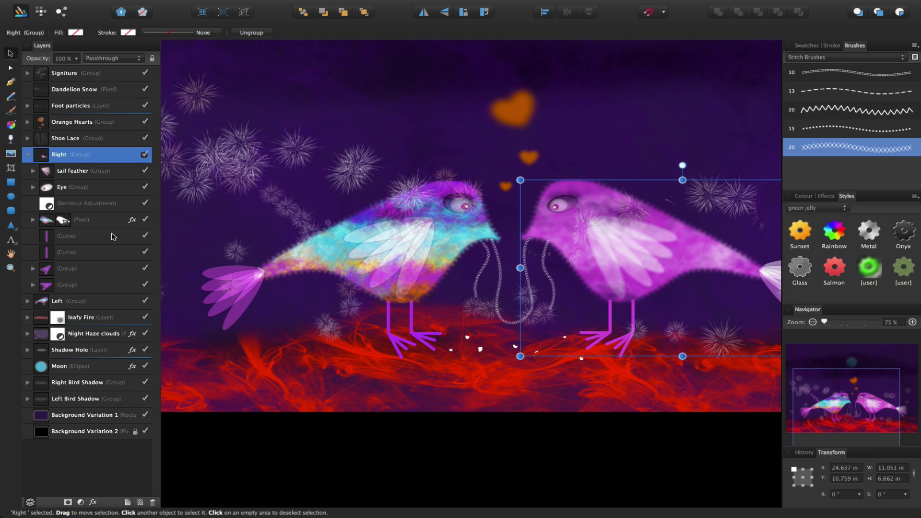
{"action": "left_click", "coordinate": [132, 220]}
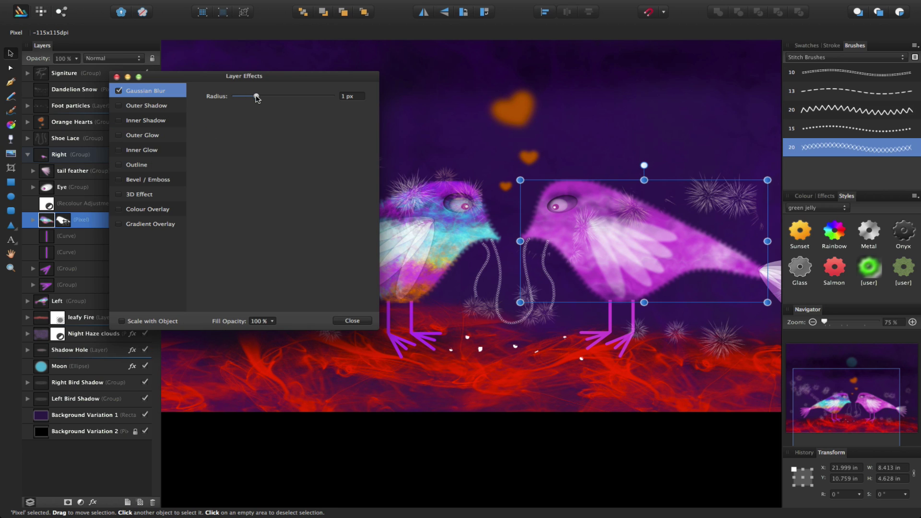
Set the Gaussian Blur radius to 0.7 px, collapse the Right group, and select the Fire layer
{"action": "left_click_drag", "start_coordinate": [257, 99], "coordinate": [250, 100]}
{"action": "left_click", "coordinate": [346, 321]}
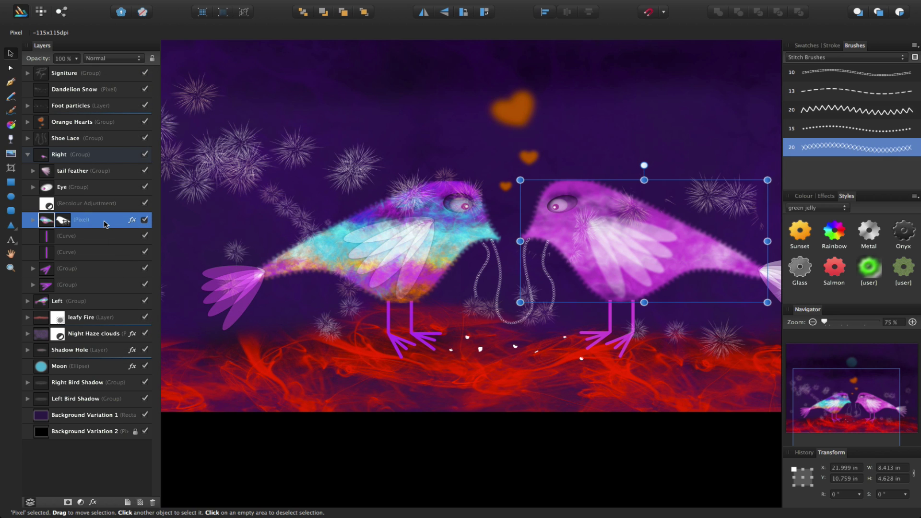
{"action": "left_click", "coordinate": [99, 251]}
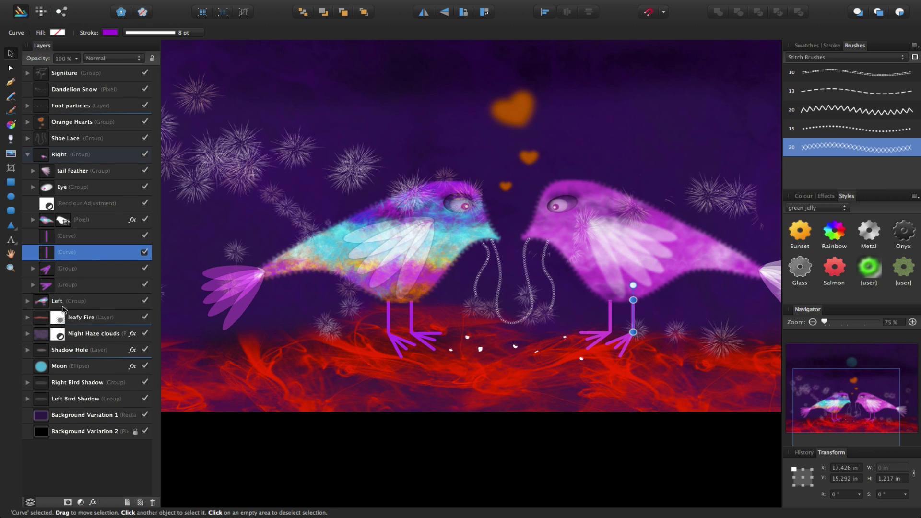
{"action": "left_click", "coordinate": [62, 304]}
{"action": "left_click", "coordinate": [27, 154]}
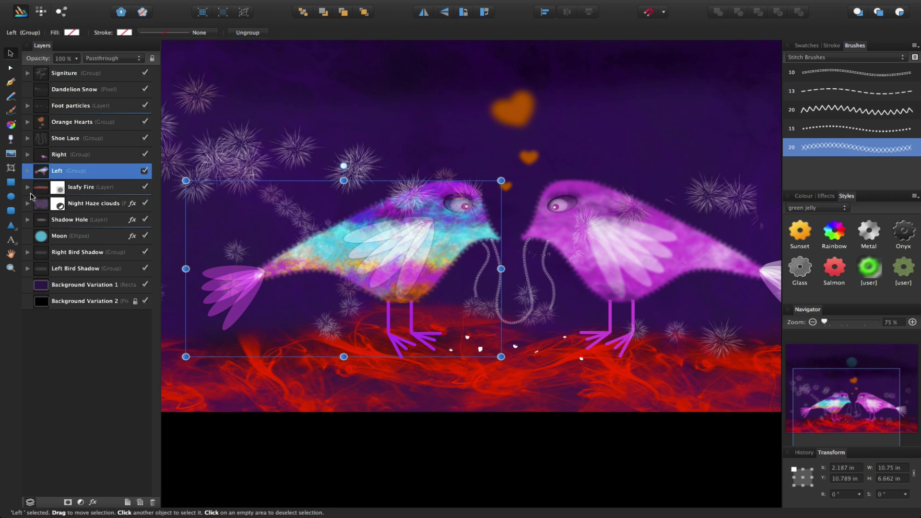
{"action": "left_click", "coordinate": [36, 192]}
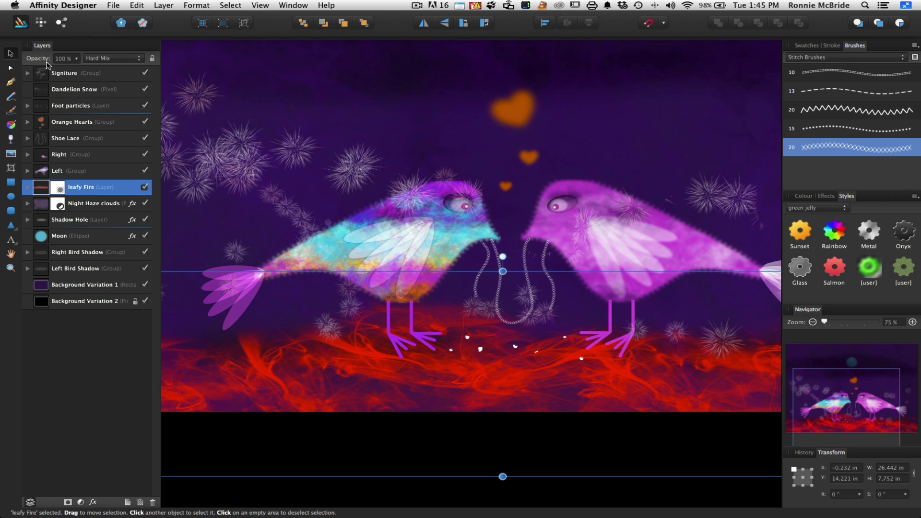
Switch to the Pixel Persona and browse the Assorted brush category
{"action": "left_click", "coordinate": [40, 22]}
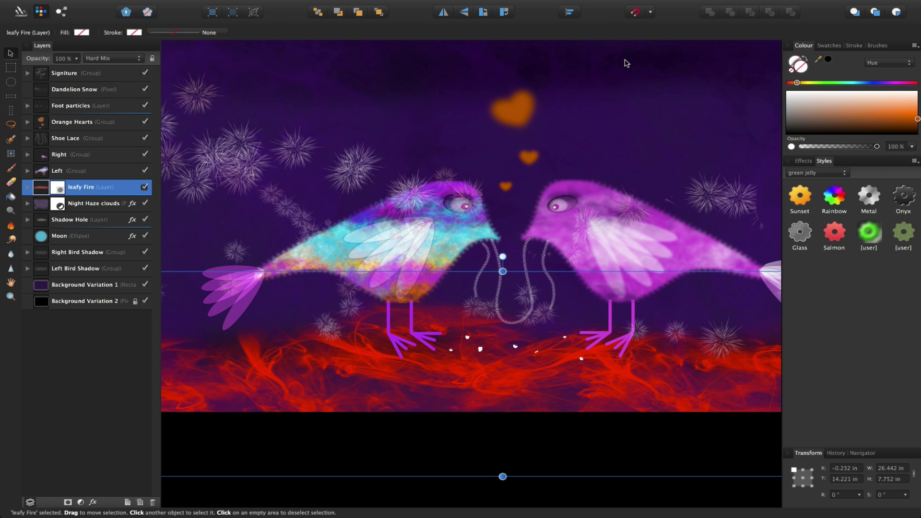
{"action": "left_click", "coordinate": [873, 46]}
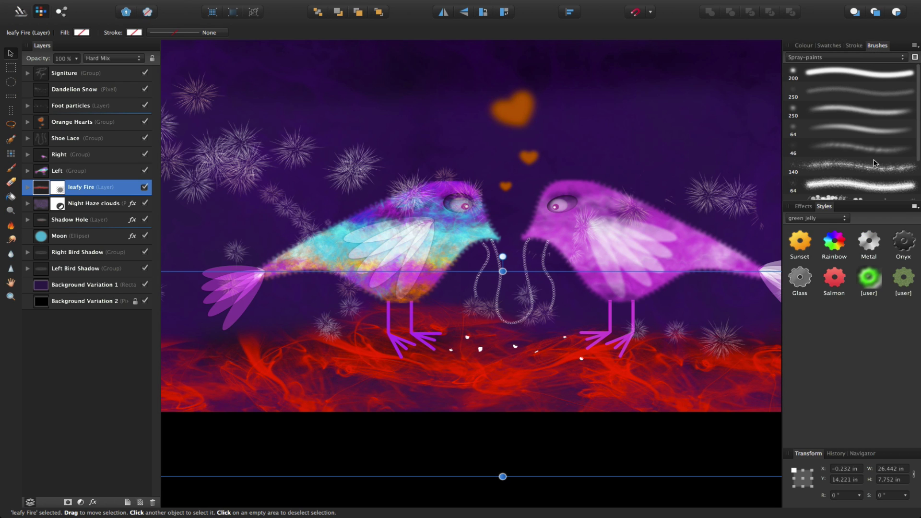
{"action": "scroll", "coordinate": [876, 163], "scroll_direction": "down", "scroll_amount": 2}
{"action": "left_click", "coordinate": [811, 58]}
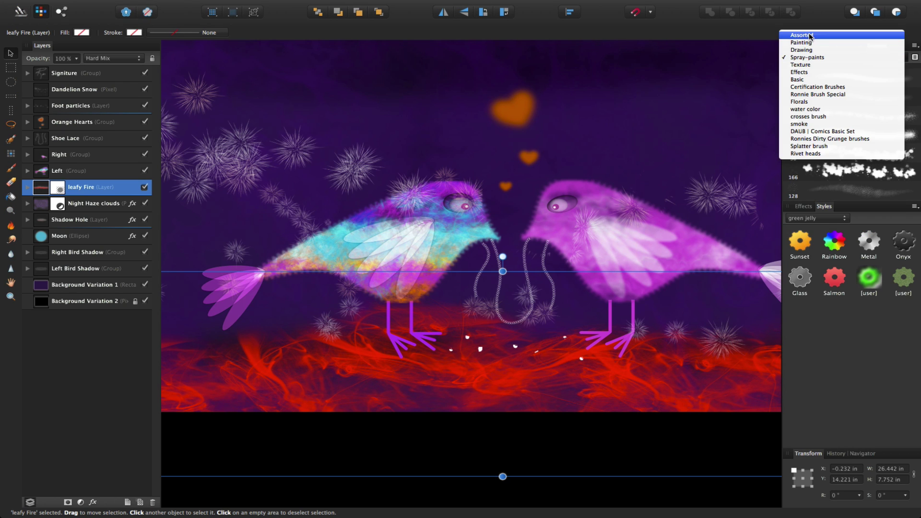
{"action": "left_click", "coordinate": [802, 35]}
{"action": "scroll", "coordinate": [854, 144], "scroll_direction": "up", "scroll_amount": 5}
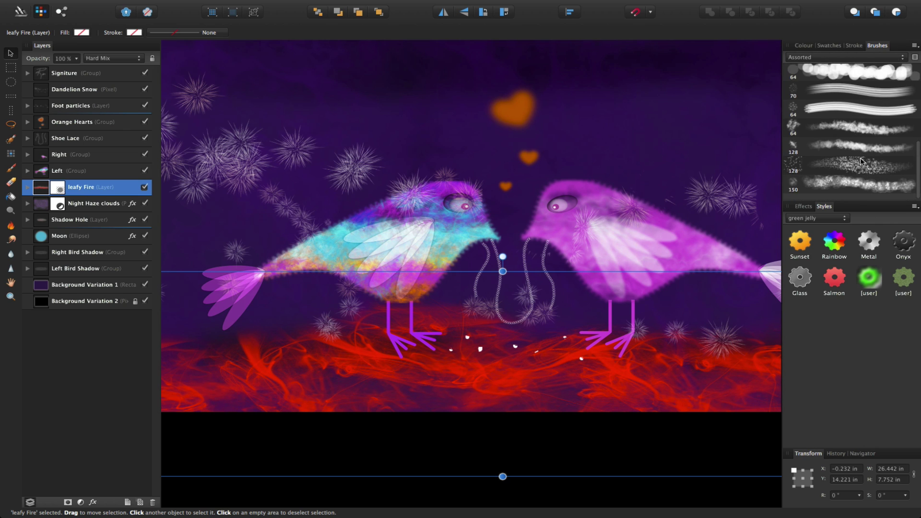
Look through the grunge, splatter and rivet head brushes, then return to the Designer Persona
{"action": "left_click", "coordinate": [825, 58]}
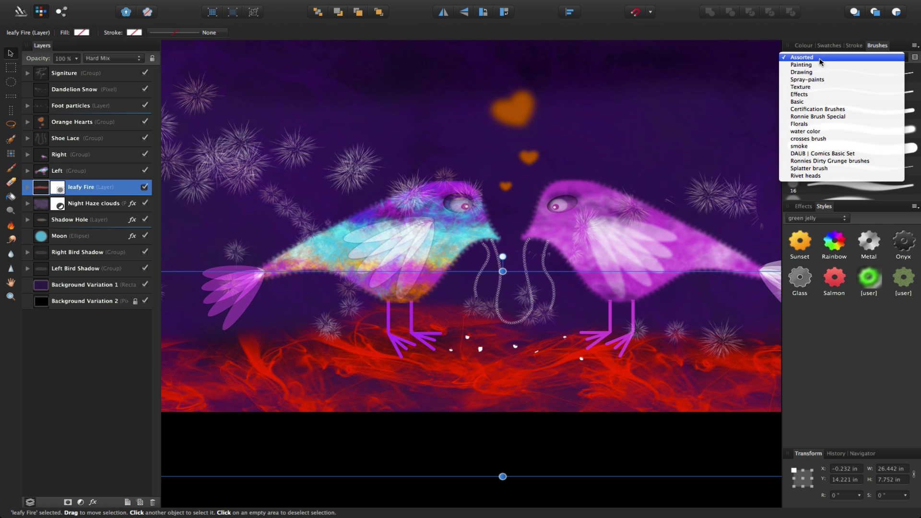
{"action": "left_click", "coordinate": [825, 161]}
{"action": "left_click", "coordinate": [822, 57]}
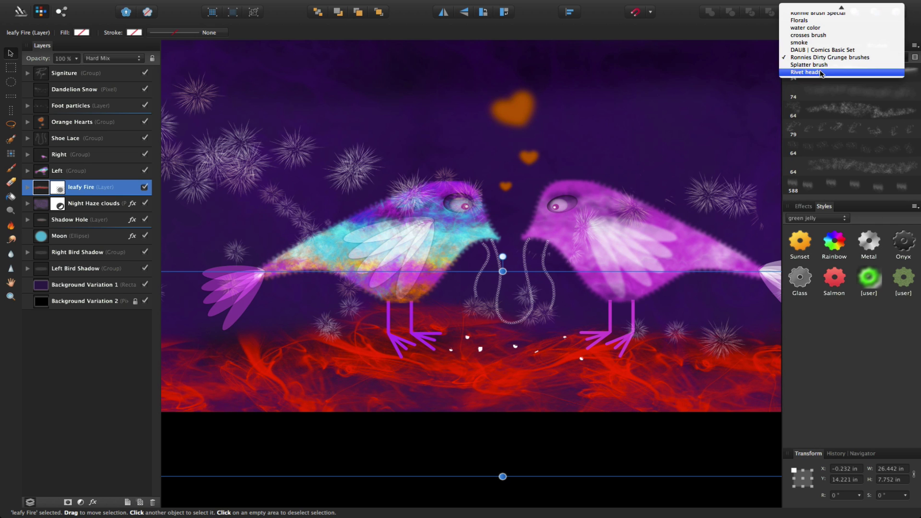
{"action": "left_click", "coordinate": [822, 64]}
{"action": "left_click", "coordinate": [822, 61]}
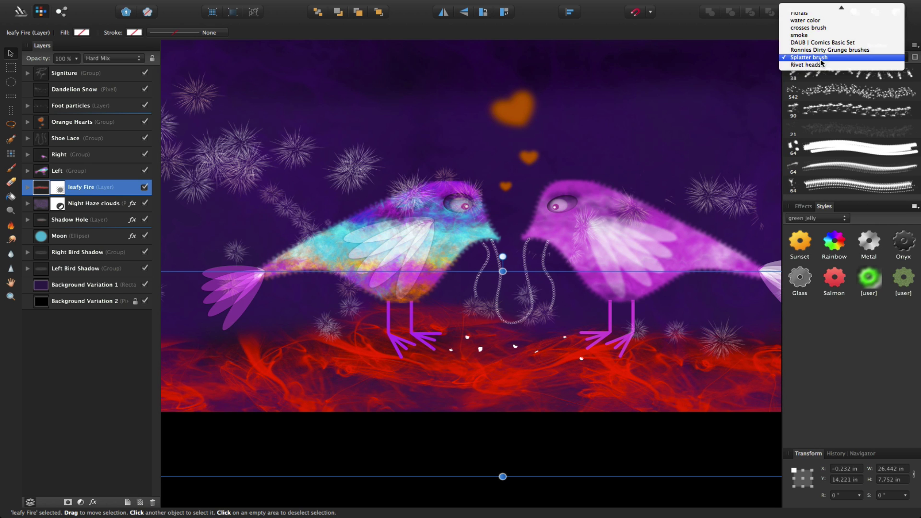
{"action": "left_click", "coordinate": [818, 65]}
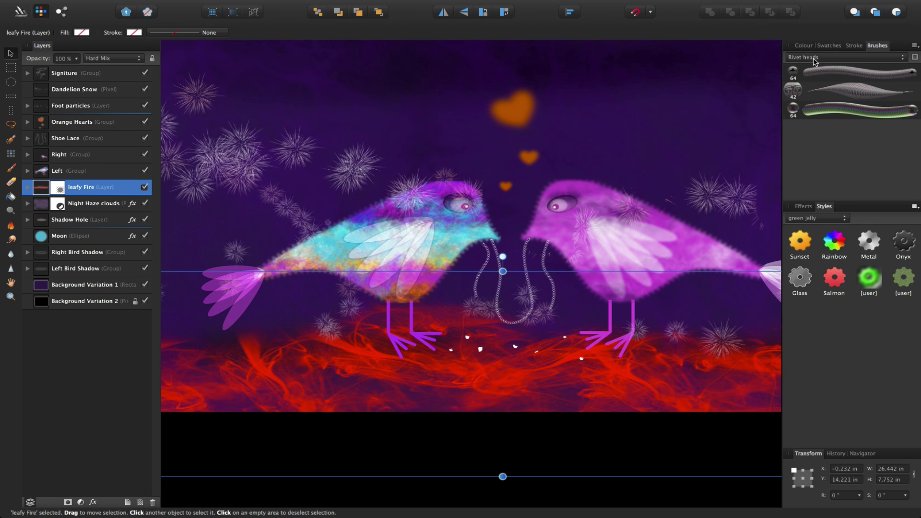
{"action": "left_click", "coordinate": [815, 59]}
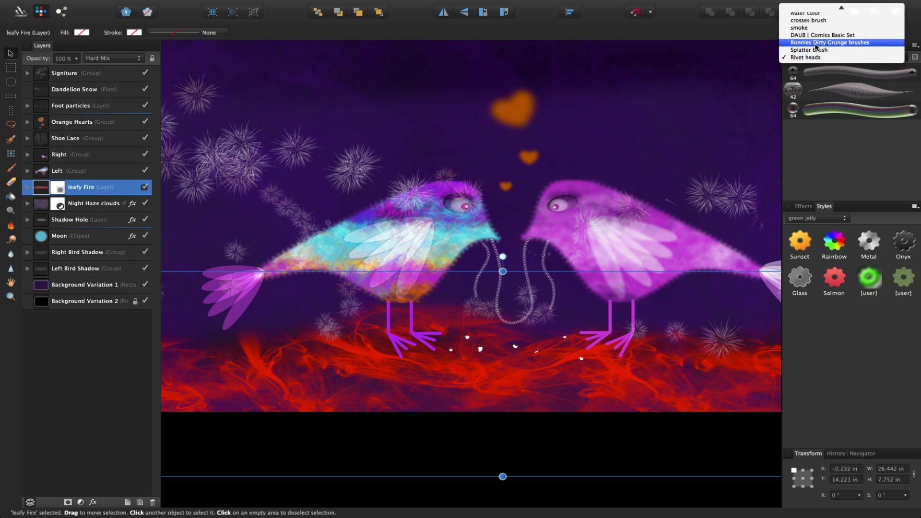
{"action": "left_click", "coordinate": [817, 45]}
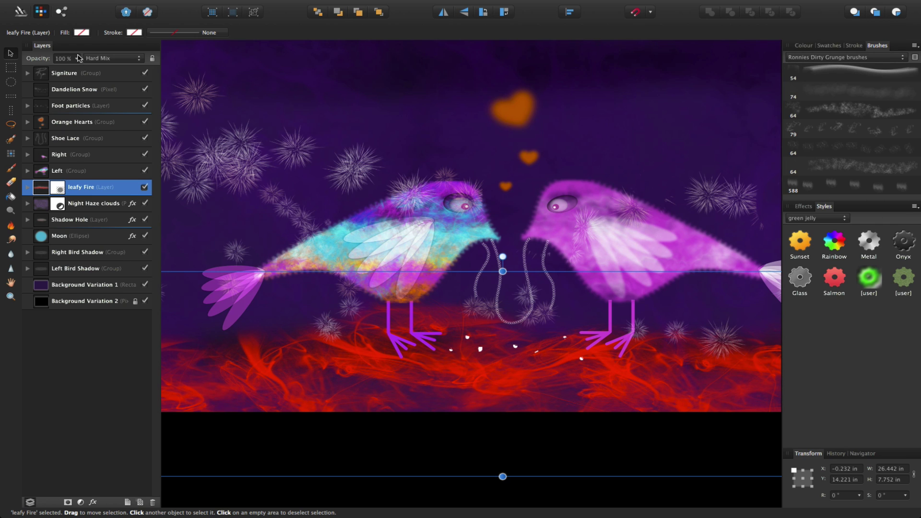
{"action": "left_click", "coordinate": [21, 12]}
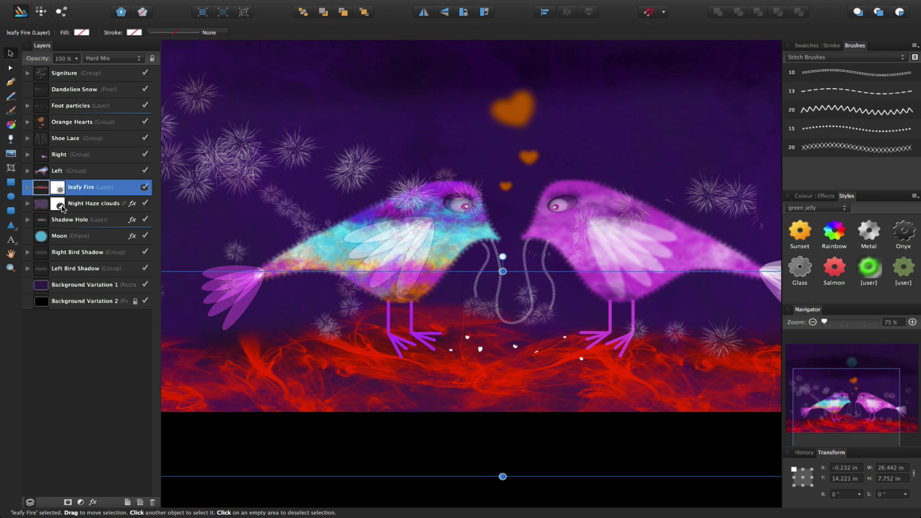
Give the Moon ellipse an Outer Glow alongside its 9.1 px Gaussian Blur
{"action": "left_click", "coordinate": [79, 236]}
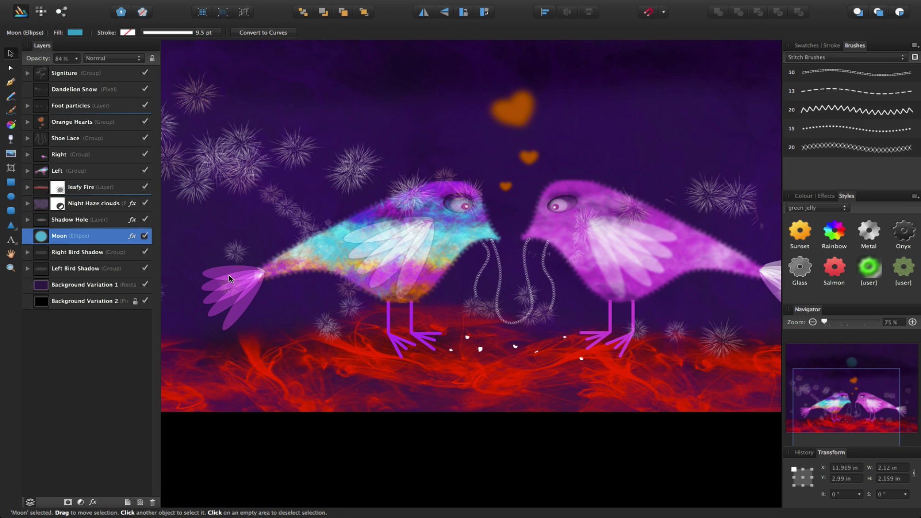
{"action": "key", "text": "super+0"}
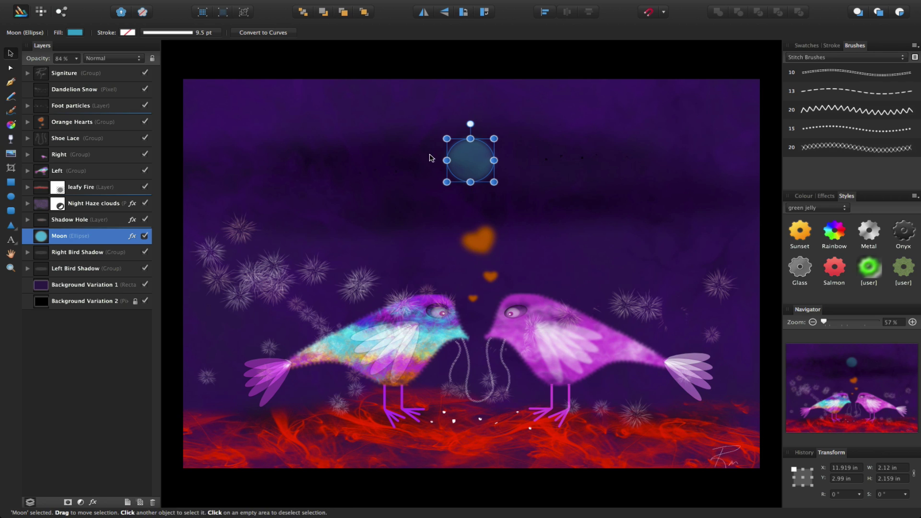
{"action": "left_click", "coordinate": [133, 237]}
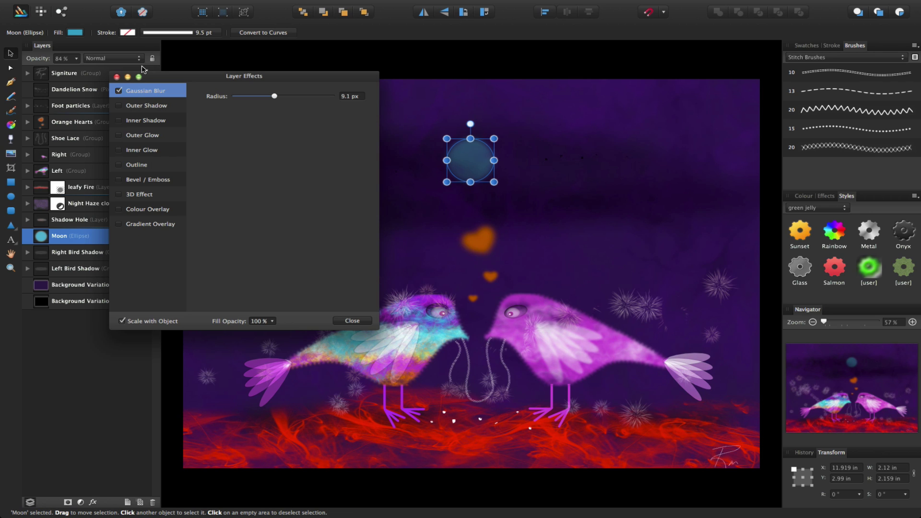
{"action": "left_click", "coordinate": [117, 77]}
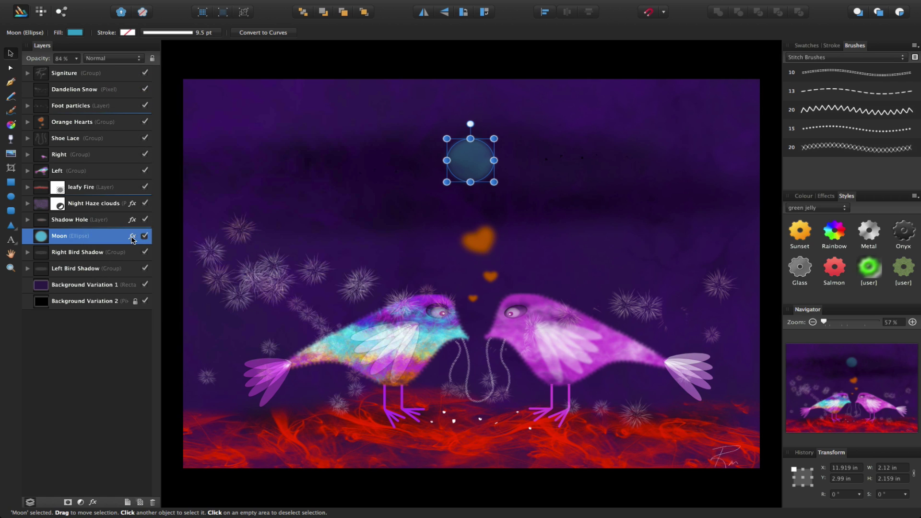
{"action": "double_click", "coordinate": [110, 238]}
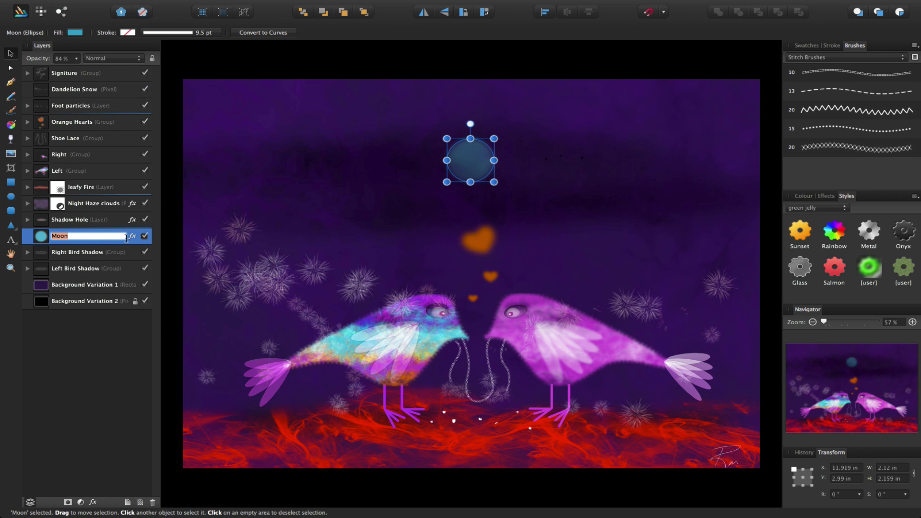
{"action": "left_click", "coordinate": [132, 236]}
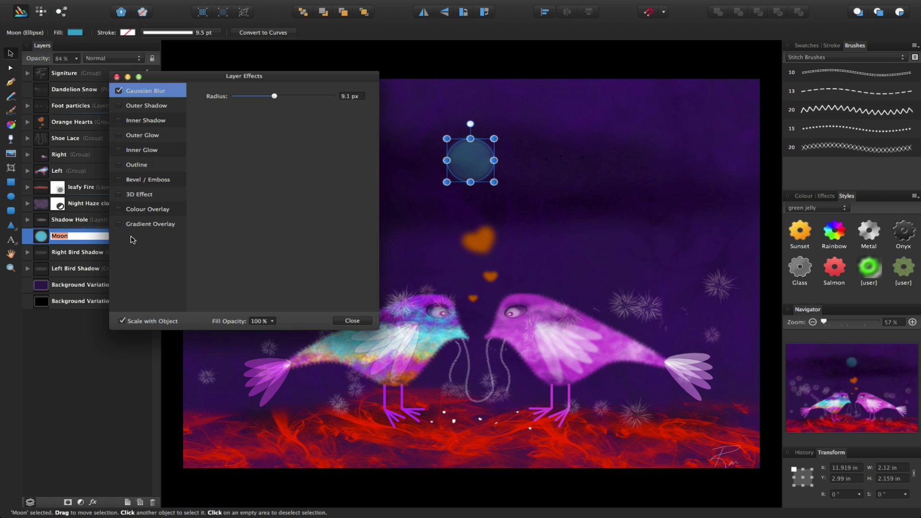
{"action": "left_click", "coordinate": [119, 136]}
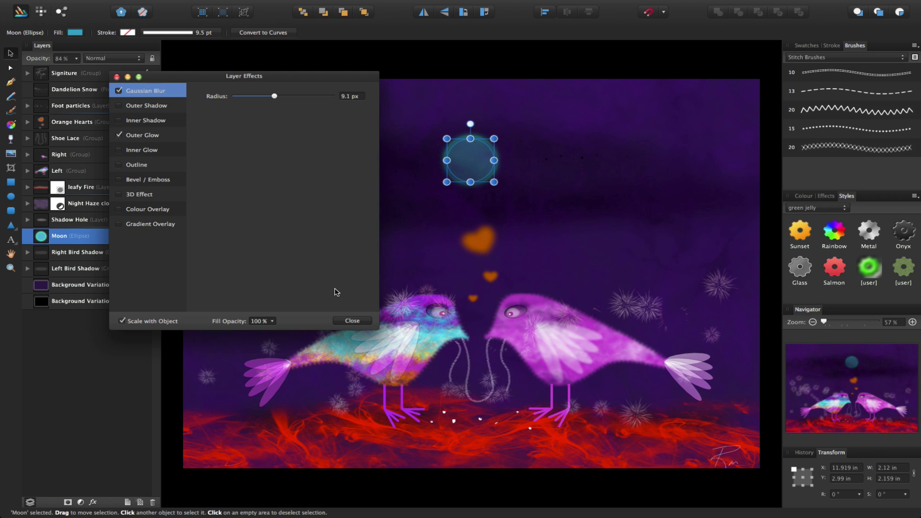
{"action": "left_click", "coordinate": [352, 321]}
{"action": "left_click", "coordinate": [74, 257]}
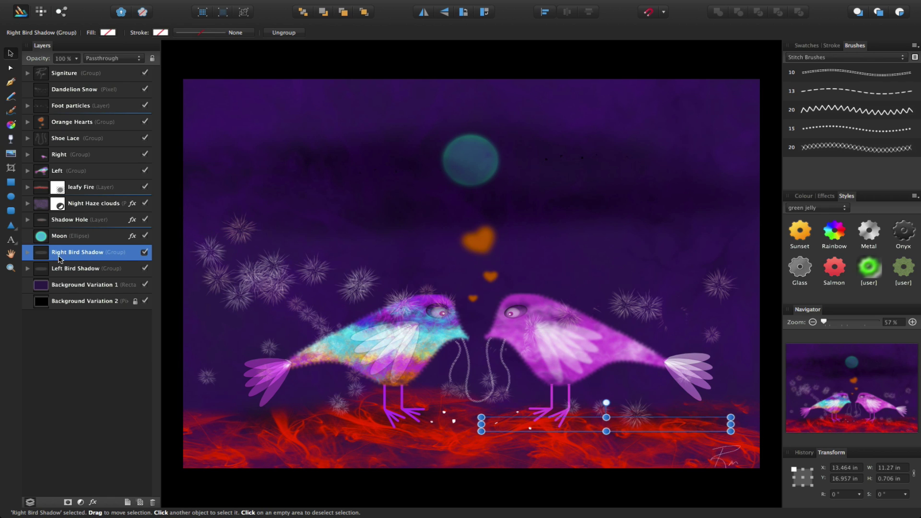
Move the Right and Left Bird Shadow groups up above the leafy Fire layer
{"action": "left_click", "coordinate": [76, 269]}
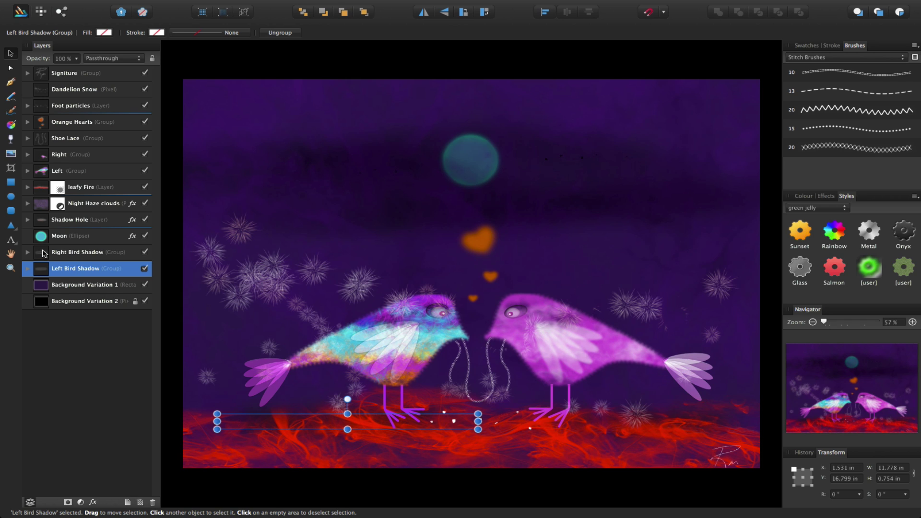
{"action": "left_click", "coordinate": [43, 253]}
{"action": "left_click", "coordinate": [40, 273]}
{"action": "left_click", "coordinate": [41, 254]}
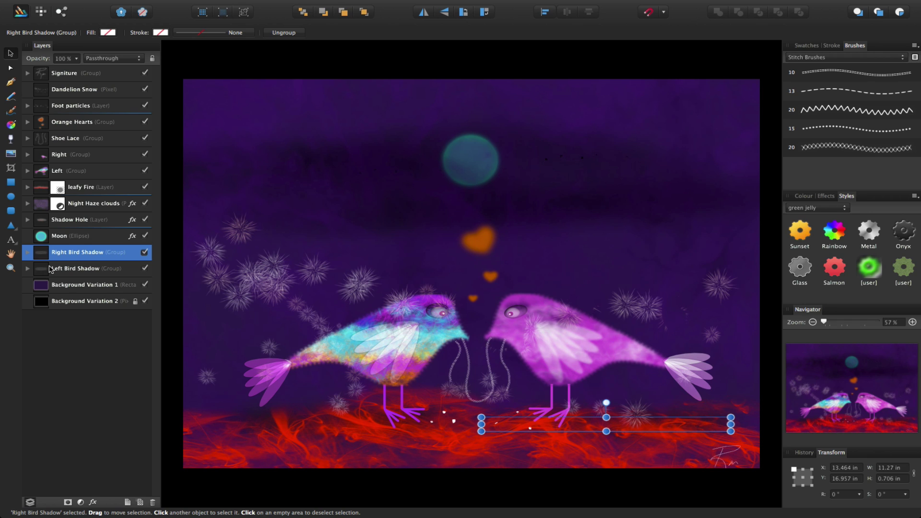
{"action": "left_click_drag", "start_coordinate": [61, 252], "coordinate": [54, 181]}
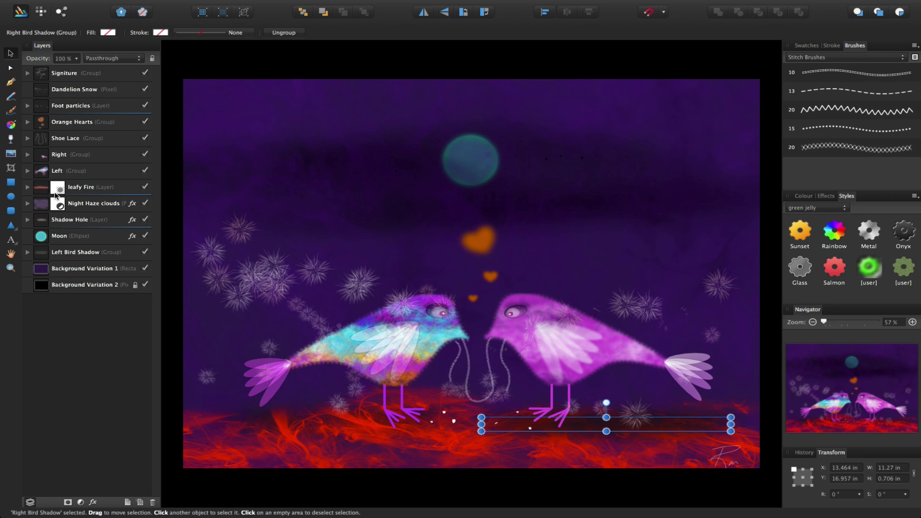
{"action": "left_click_drag", "start_coordinate": [61, 253], "coordinate": [56, 180]}
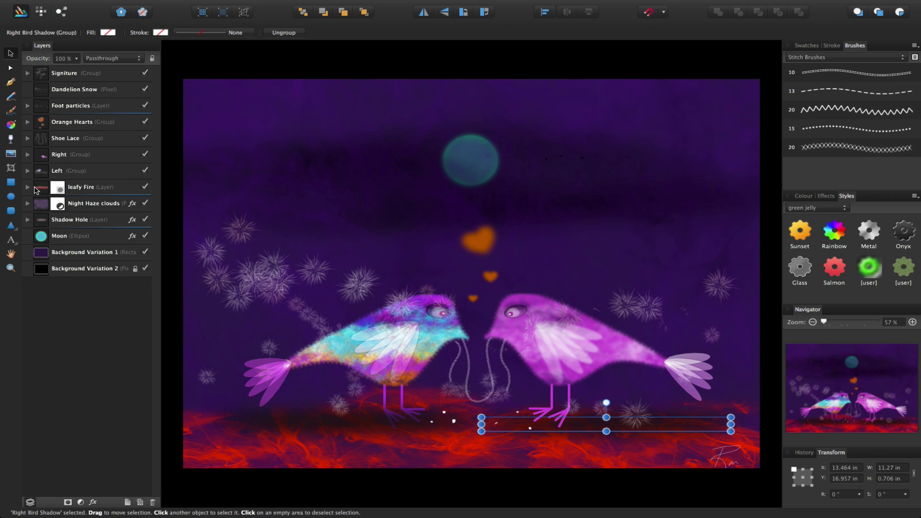
{"action": "left_click", "coordinate": [38, 189]}
{"action": "left_click", "coordinate": [279, 303]}
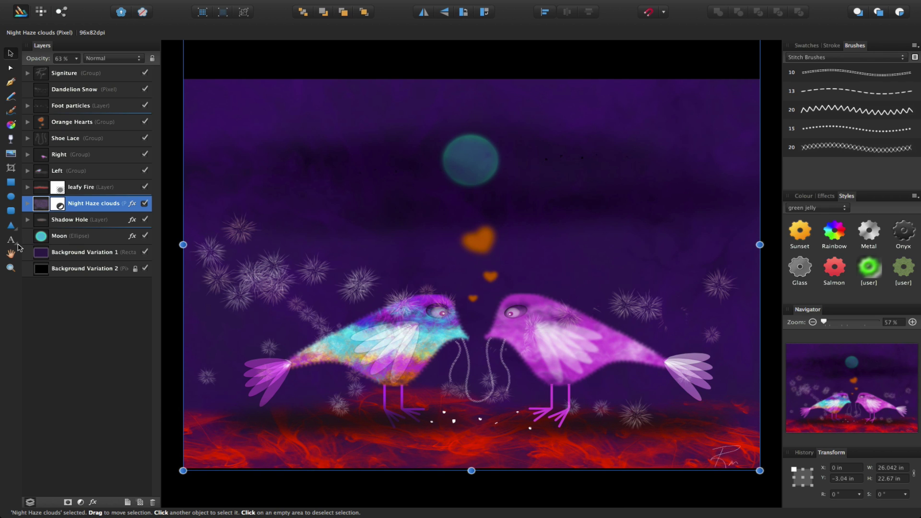
{"action": "left_click", "coordinate": [41, 252]}
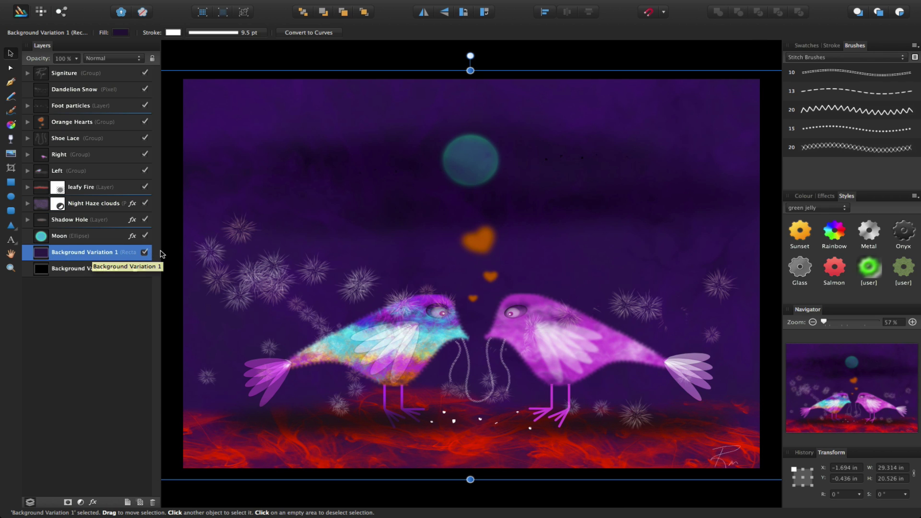
{"action": "left_click", "coordinate": [145, 253]}
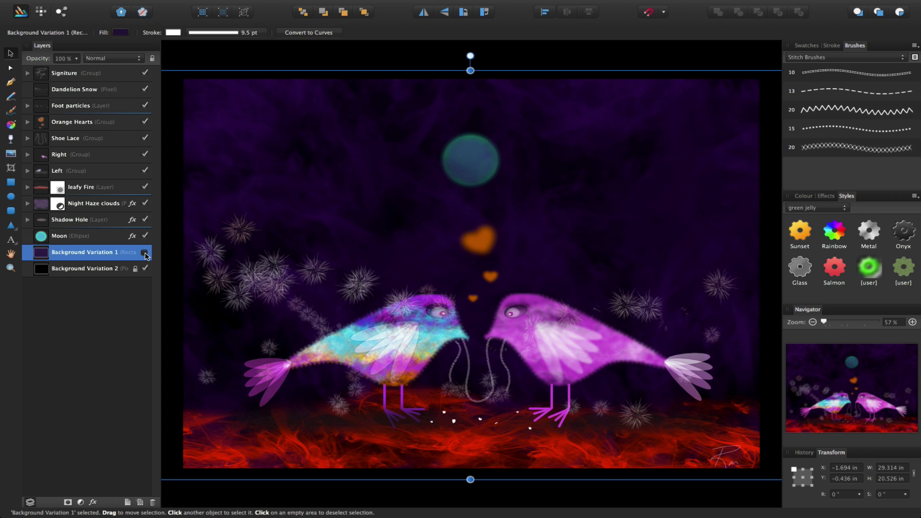
{"action": "left_click", "coordinate": [145, 253]}
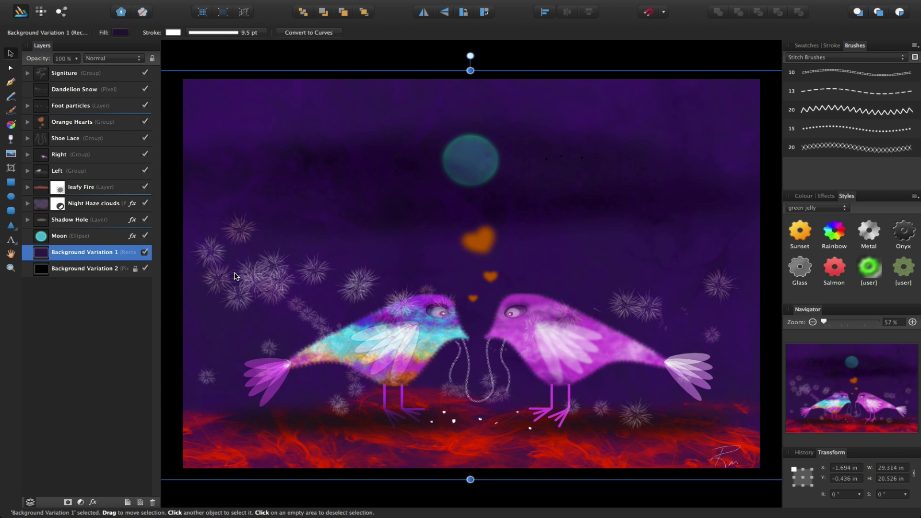
{"action": "key", "text": "ctrl+minus"}
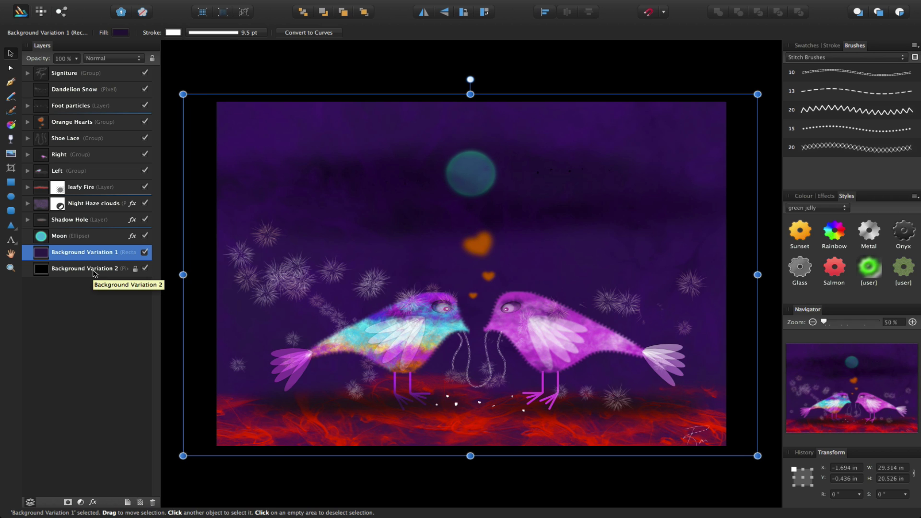
{"action": "left_click", "coordinate": [188, 72]}
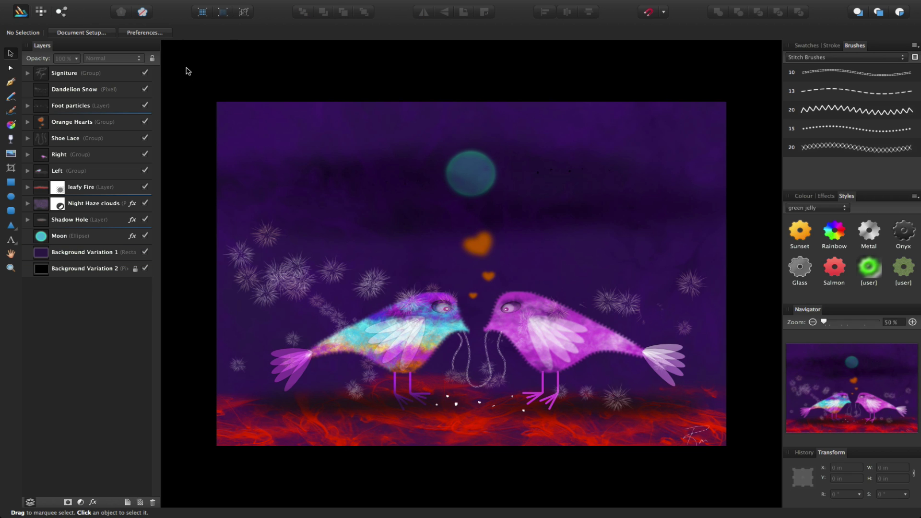